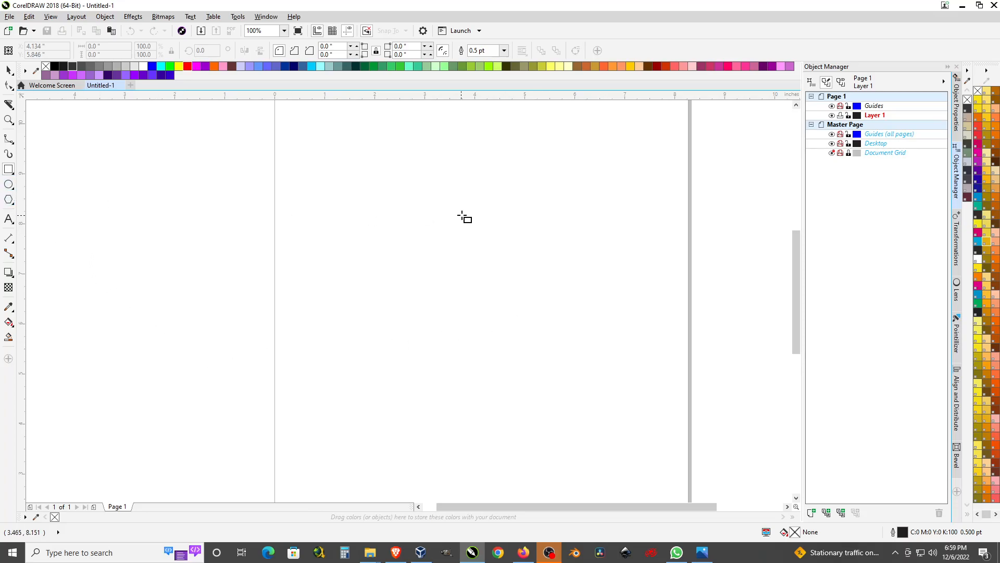
Draw a square about 5.27 inches wide in the upper part of the page and select it.
left_click_drag(357, 139, 580, 402)
left_click(8, 70)
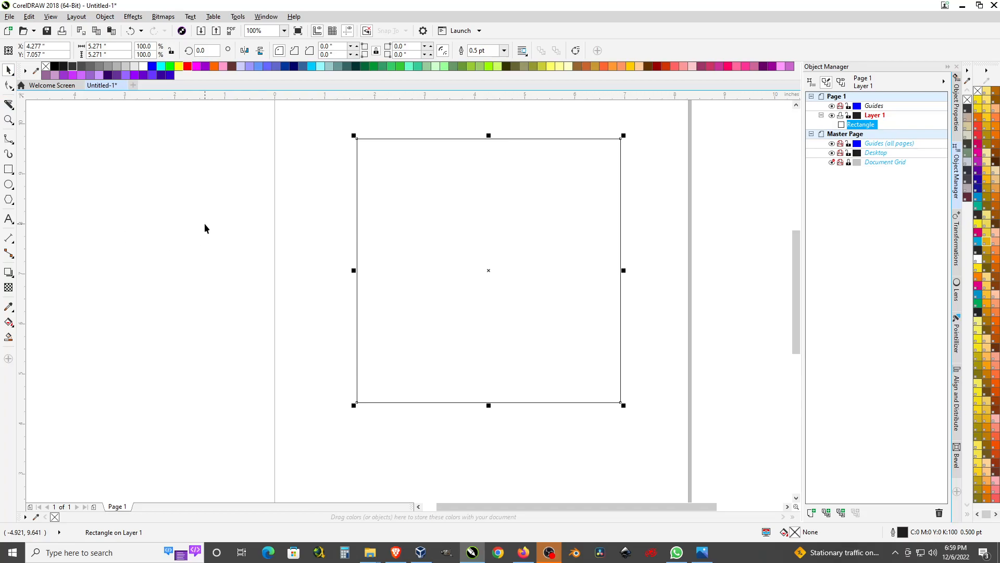
scroll(204, 223, "down", 3)
scroll(267, 214, "up", 3)
left_click_drag(332, 298, 321, 301)
left_click(452, 178)
scroll(452, 178, "down", 3)
scroll(431, 195, "up", 3)
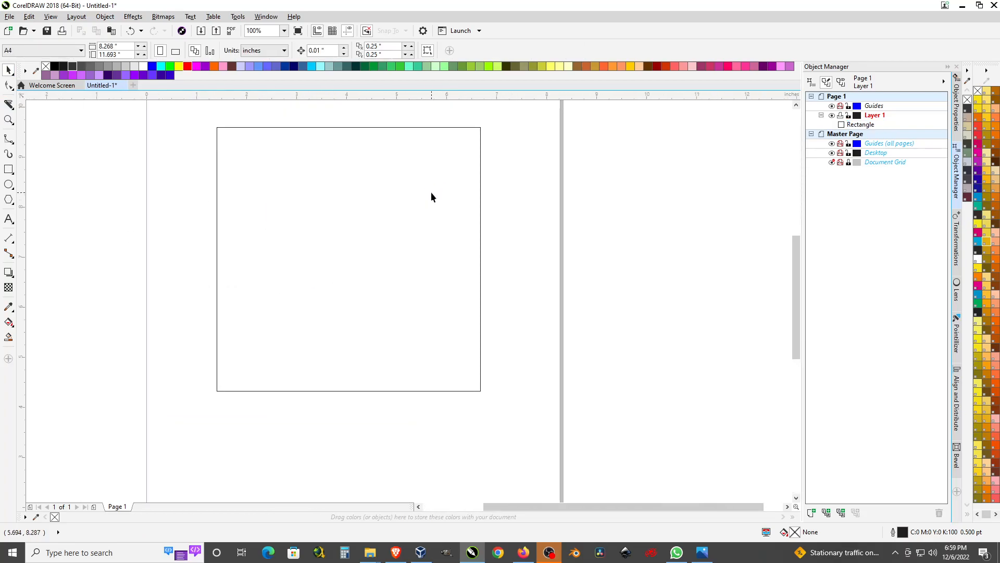
left_click(431, 193)
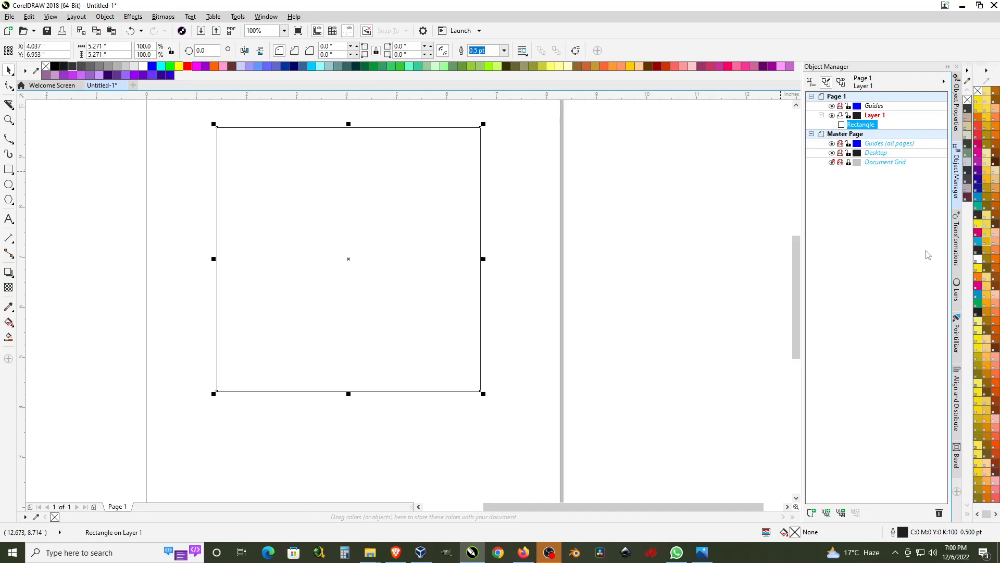
Open the Transformations docker and switch it to the Rotate settings.
left_click(959, 244)
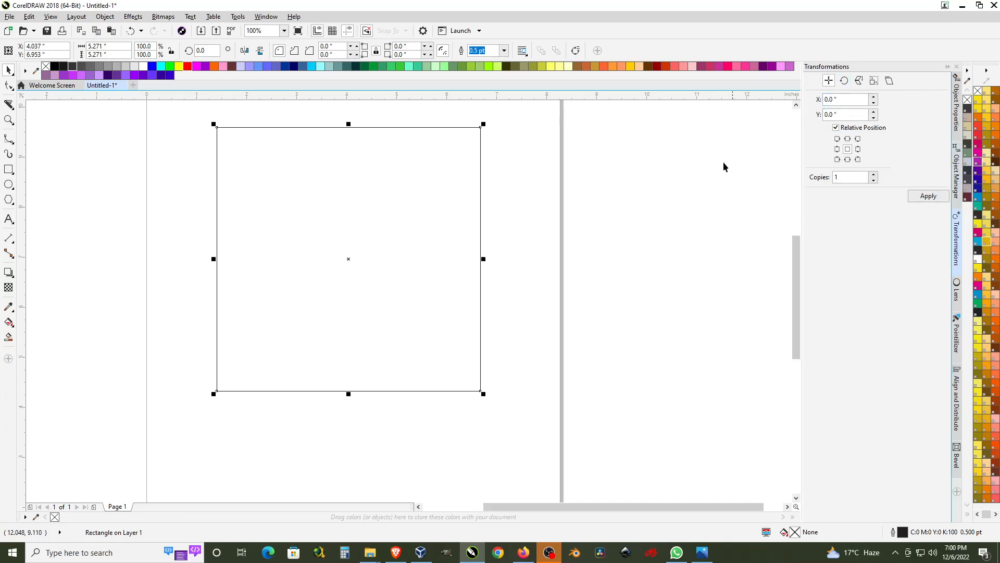
left_click(109, 18)
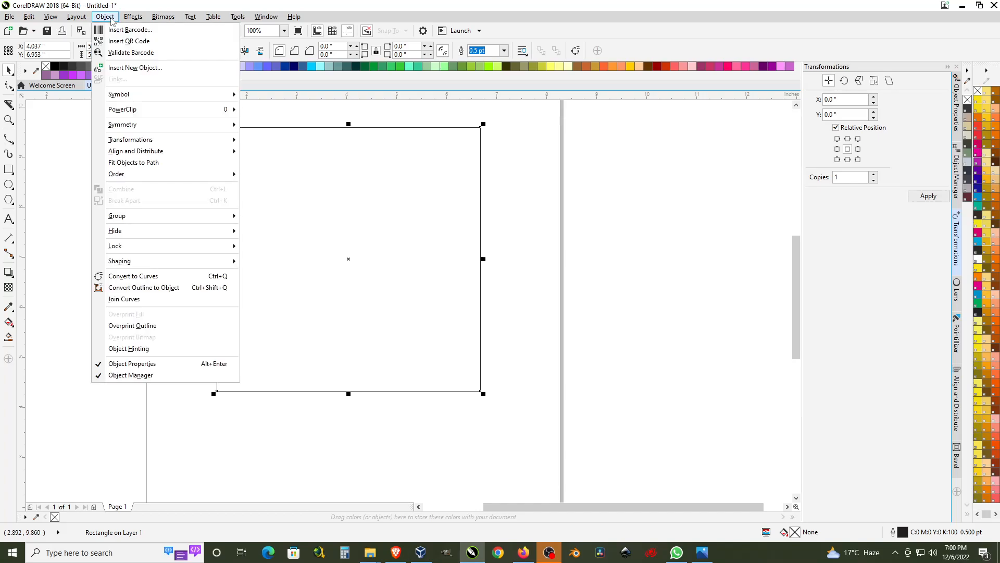
mouse_move(156, 143)
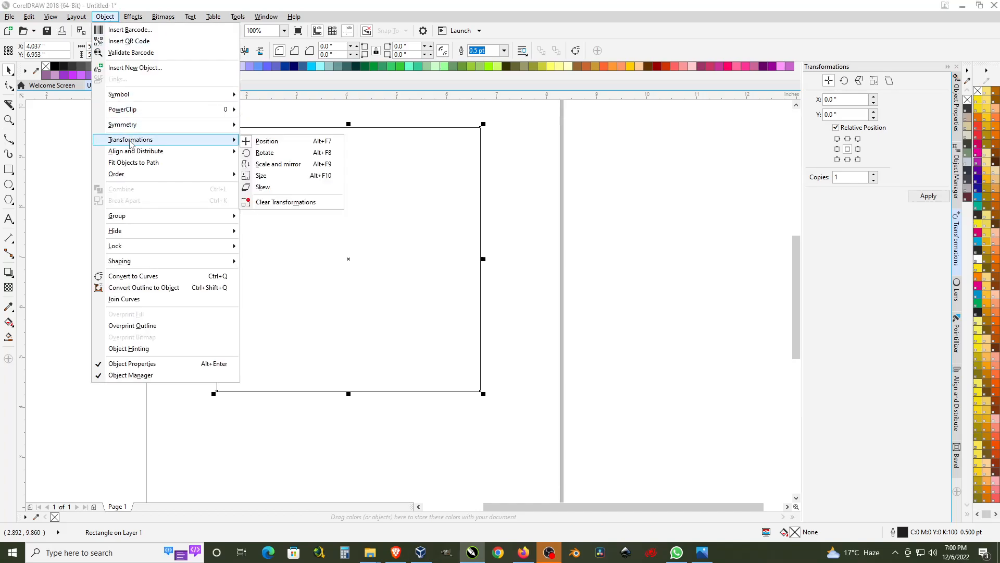
left_click(267, 141)
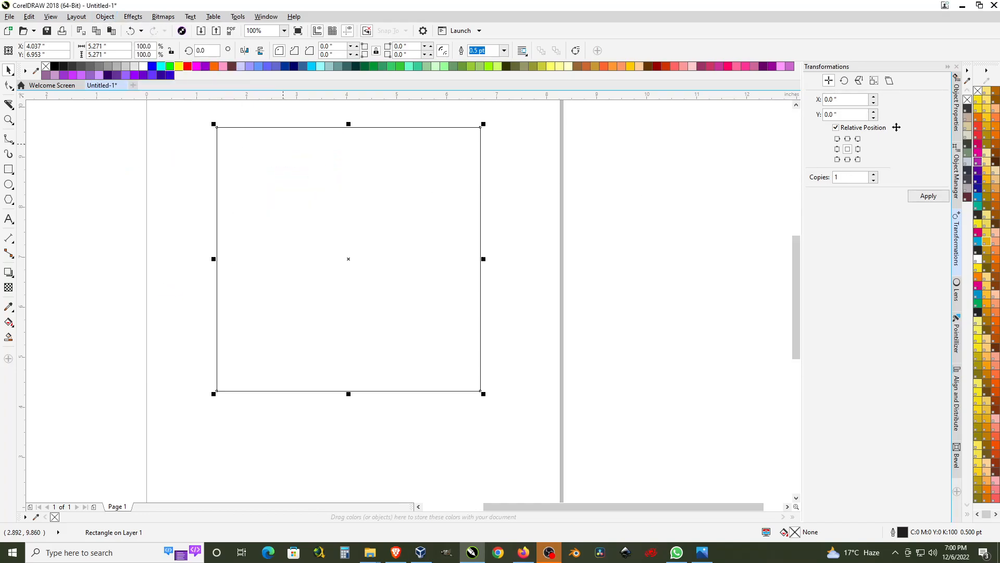
key("alt+F3")
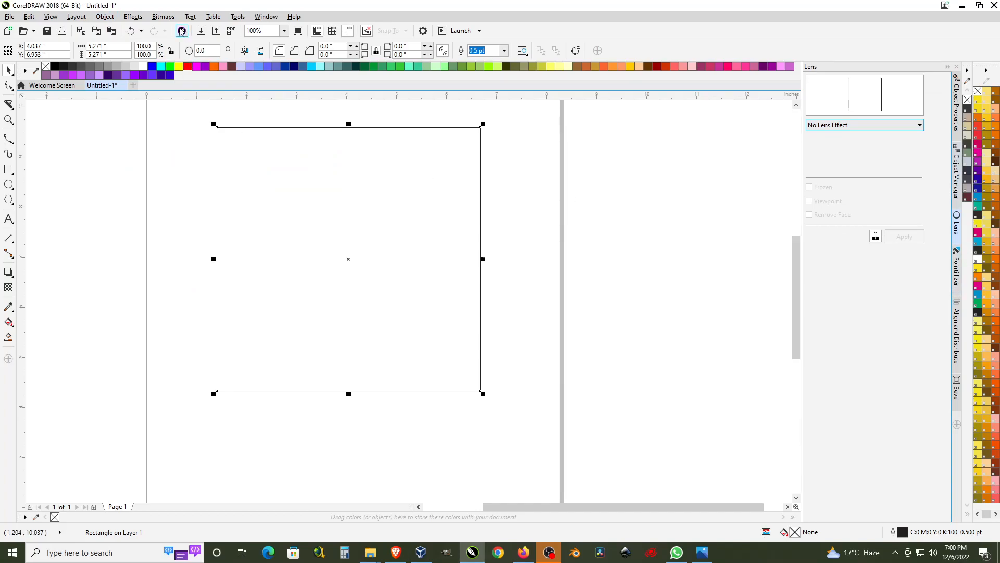
left_click(104, 16)
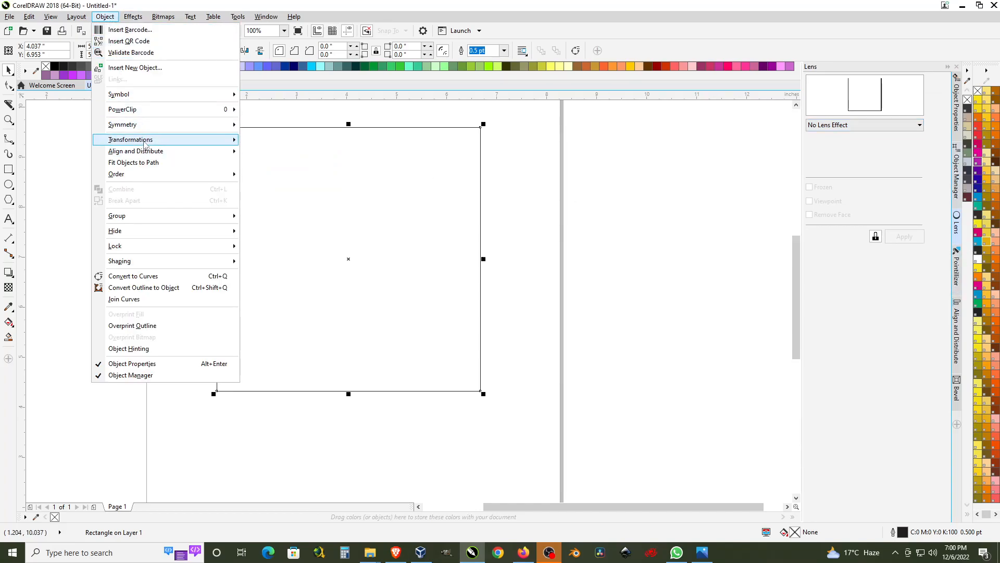
left_click(262, 138)
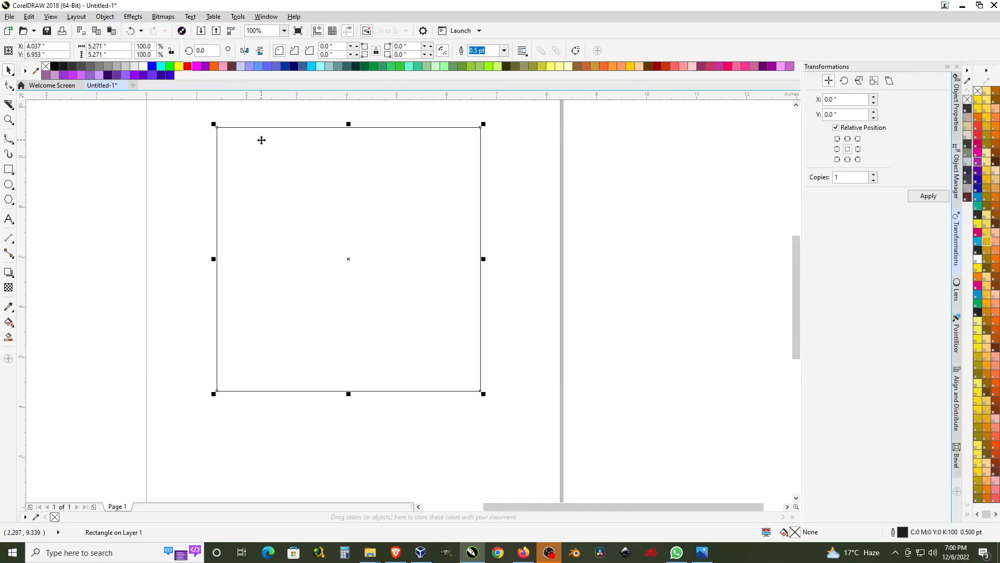
left_click(844, 81)
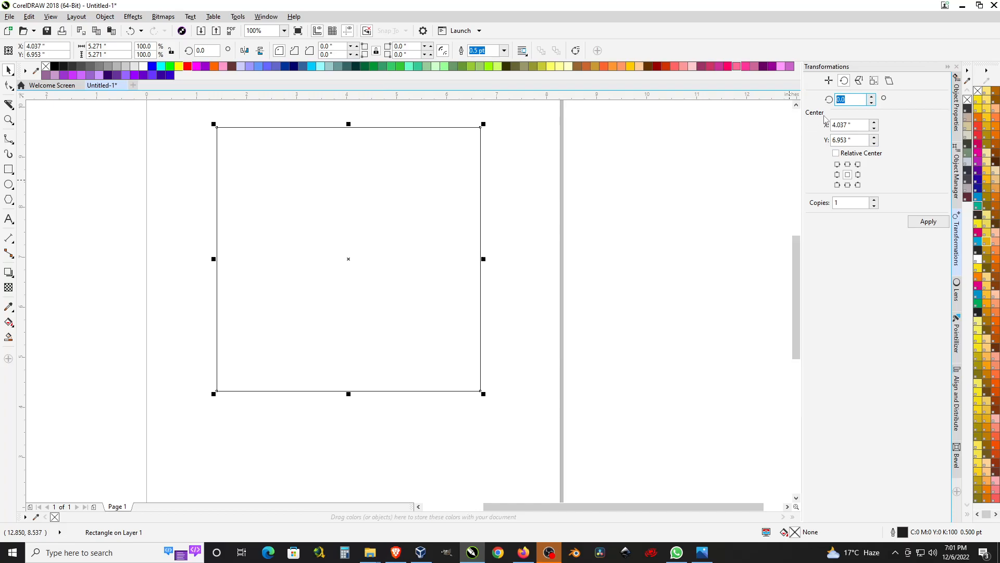
Move the square down freehand and set its centre position to X 0 and Y 0 inches.
left_click_drag(397, 236, 378, 283)
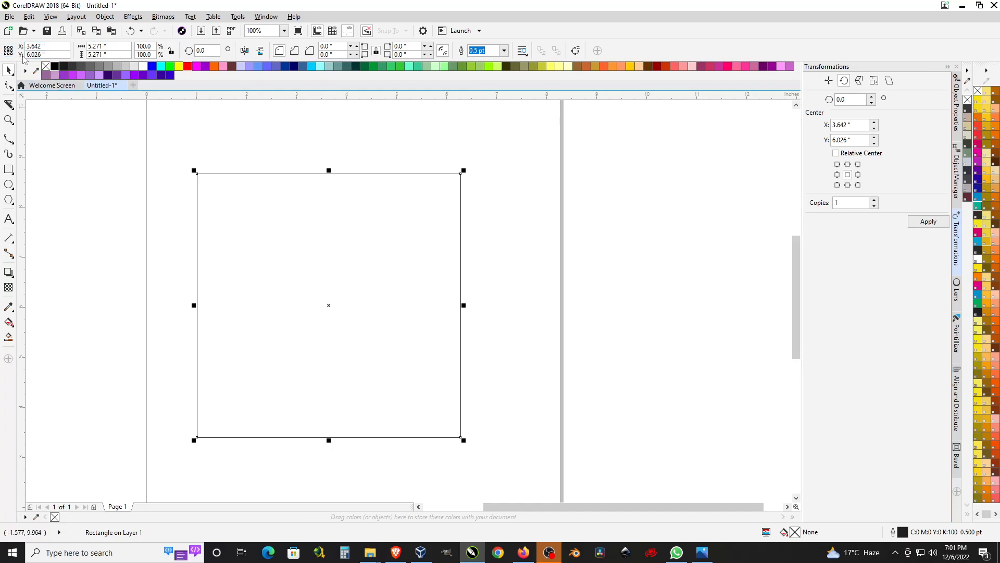
triple_click(51, 47)
type("0")
key("Tab")
type("0")
key("Return")
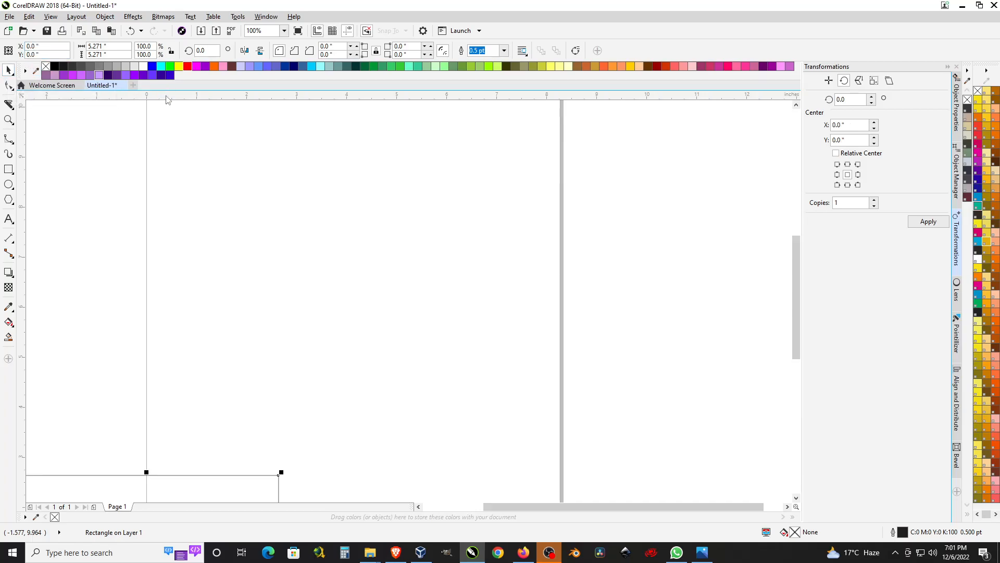
key("shift+F2")
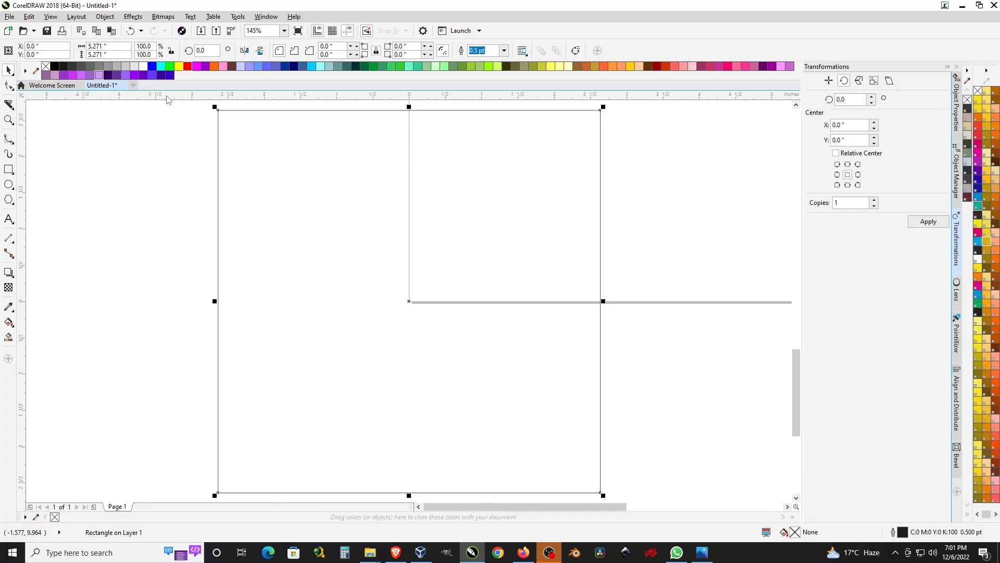
Enable Relative Center for the rotation and centre the square on the page.
left_click(850, 141)
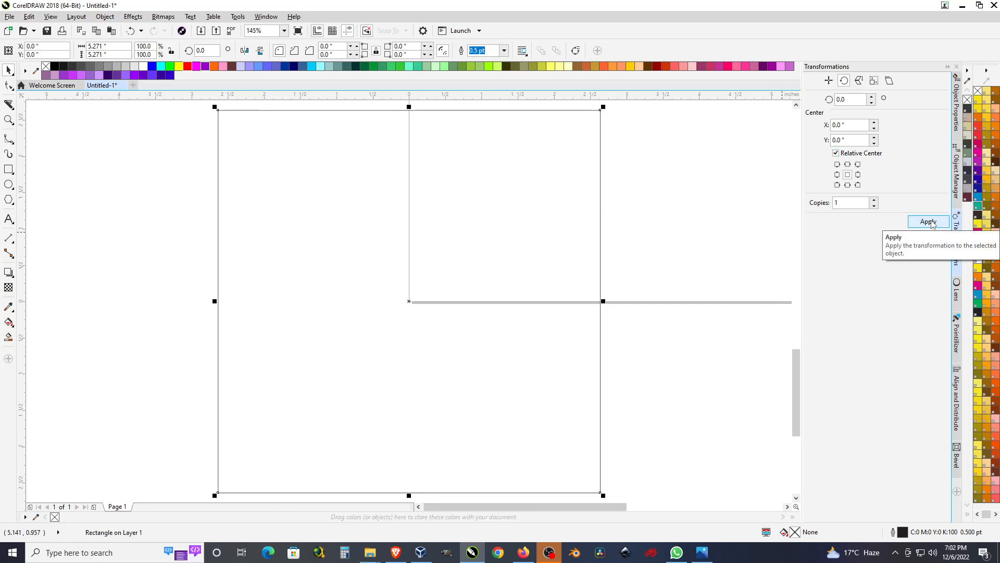
left_click(841, 99)
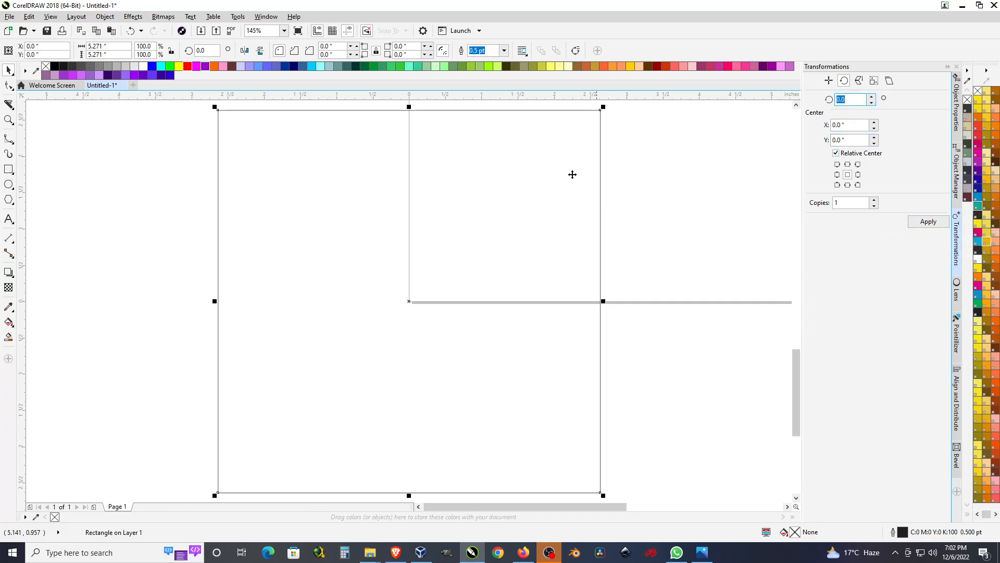
left_click(301, 221)
left_click_drag(301, 221, 110, 259)
left_click_drag(203, 302, 464, 238)
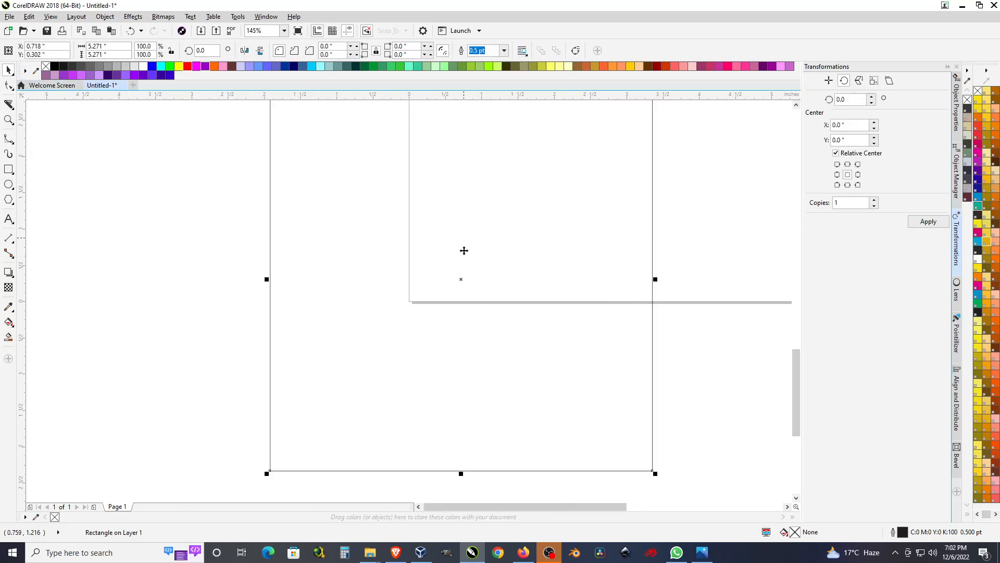
key("p")
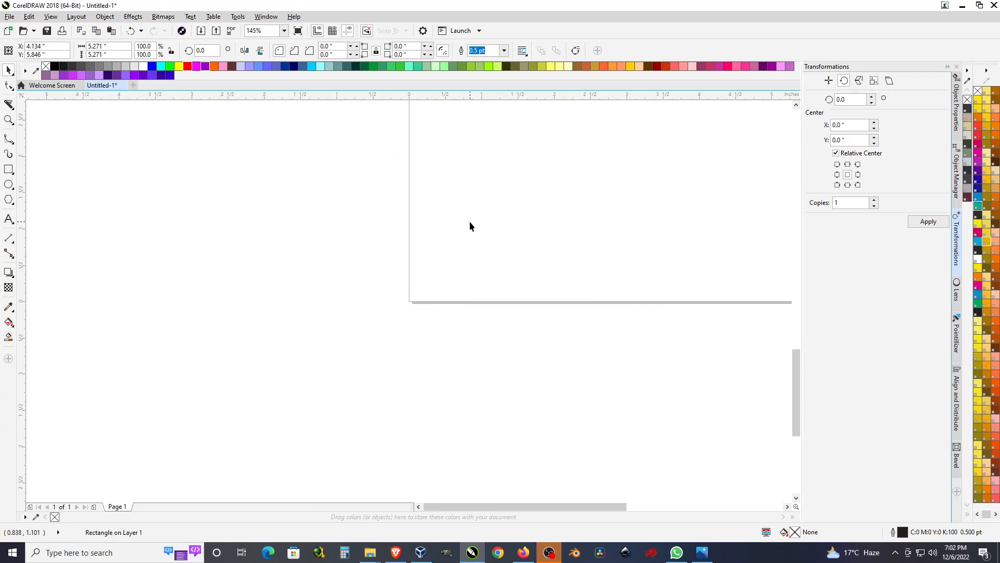
scroll(469, 226, "down", 8)
scroll(469, 222, "up", 8)
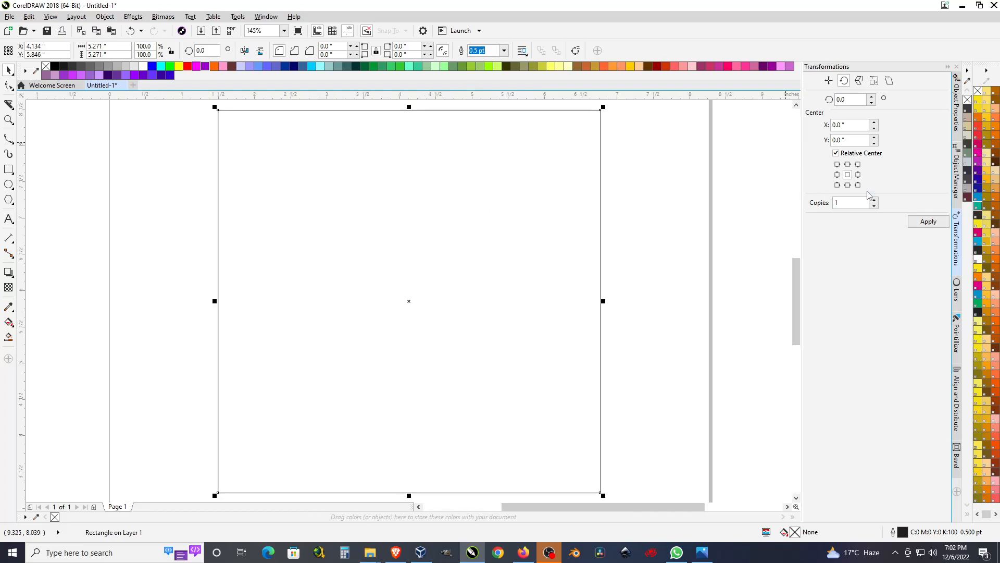
Create one copy of the square rotated by 10 degrees about its centre.
left_click(926, 223)
left_click_drag(856, 100, 817, 96)
type("10")
left_click(935, 224)
scroll(417, 192, "down", 2)
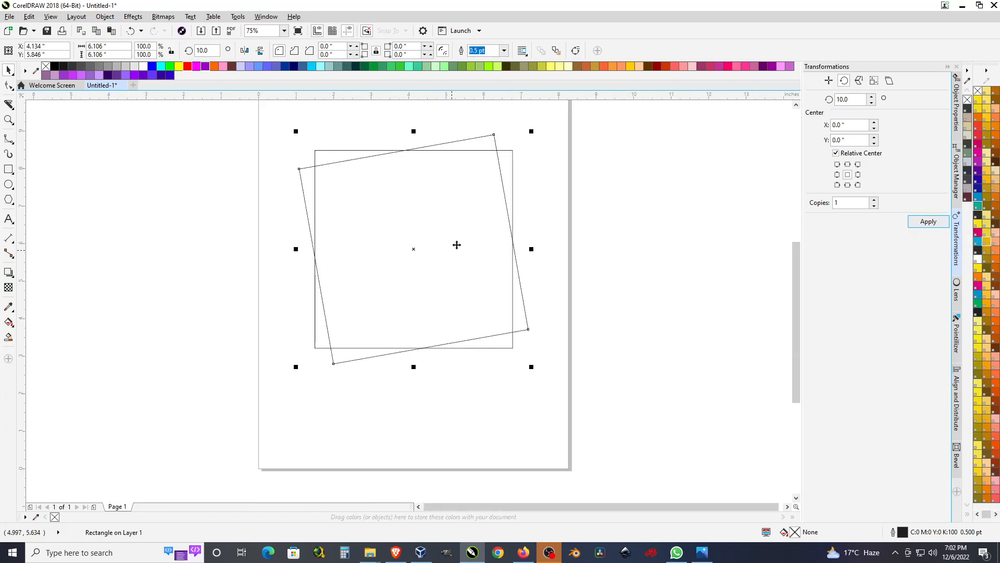
Move the straight and rotated squares apart to opposite sides of the page and delete both.
left_click_drag(462, 292, 245, 301)
left_click_drag(442, 335, 646, 316)
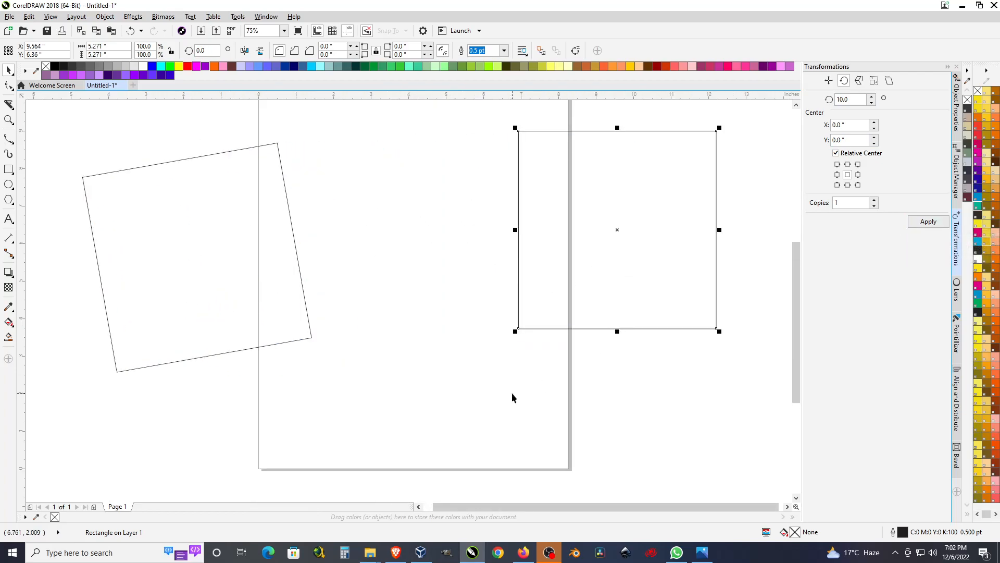
left_click_drag(69, 108, 763, 409)
key("Delete")
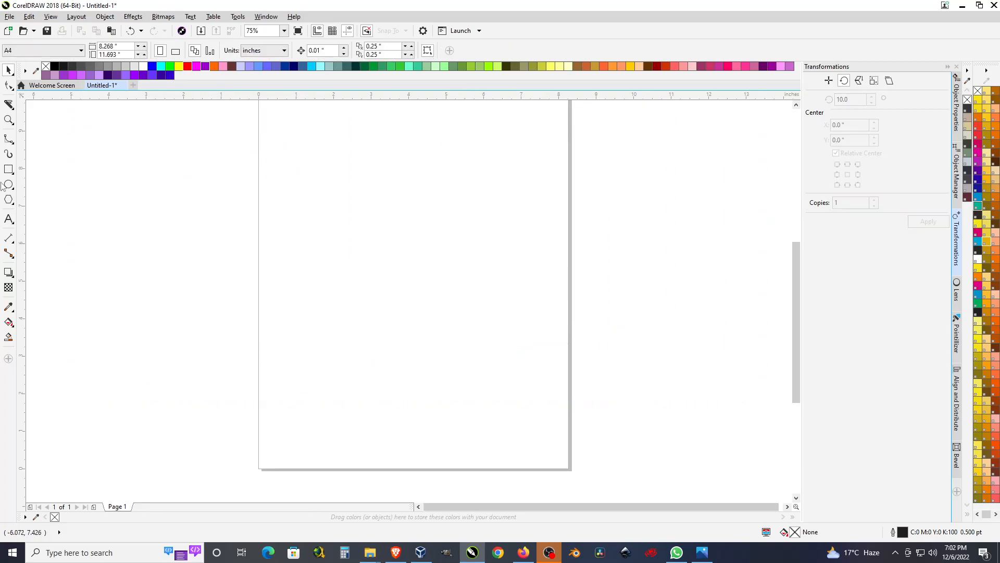
Draw a new square about 5.69 inches wide and centre it on the page.
left_click(9, 169)
left_click_drag(336, 137, 550, 339)
left_click(8, 71)
key("p")
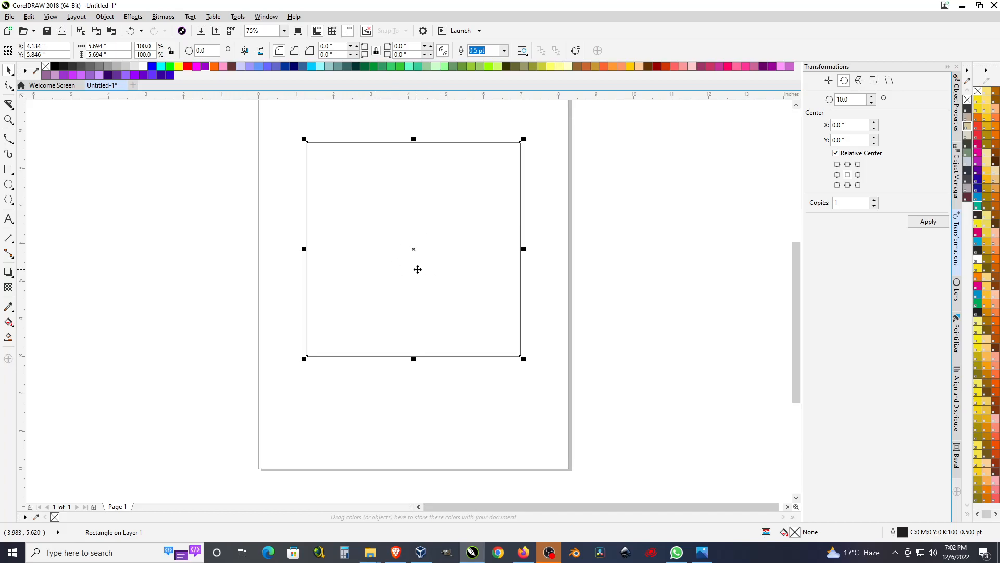
Set the rotation angle to 5 degrees and create one rotated copy of the square about its centre.
left_click(937, 222)
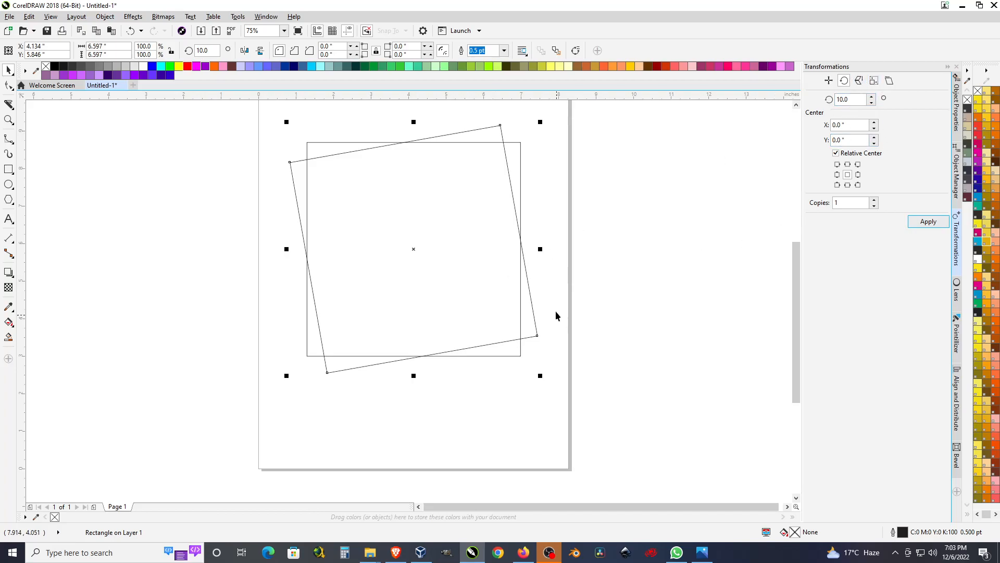
key("ctrl+z")
left_click(850, 99)
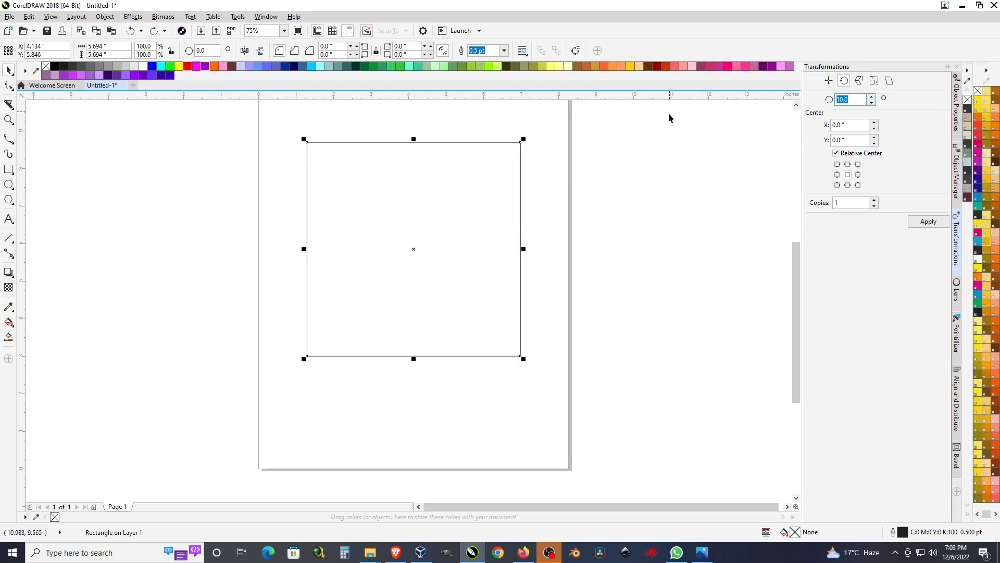
type("5")
left_click(927, 225)
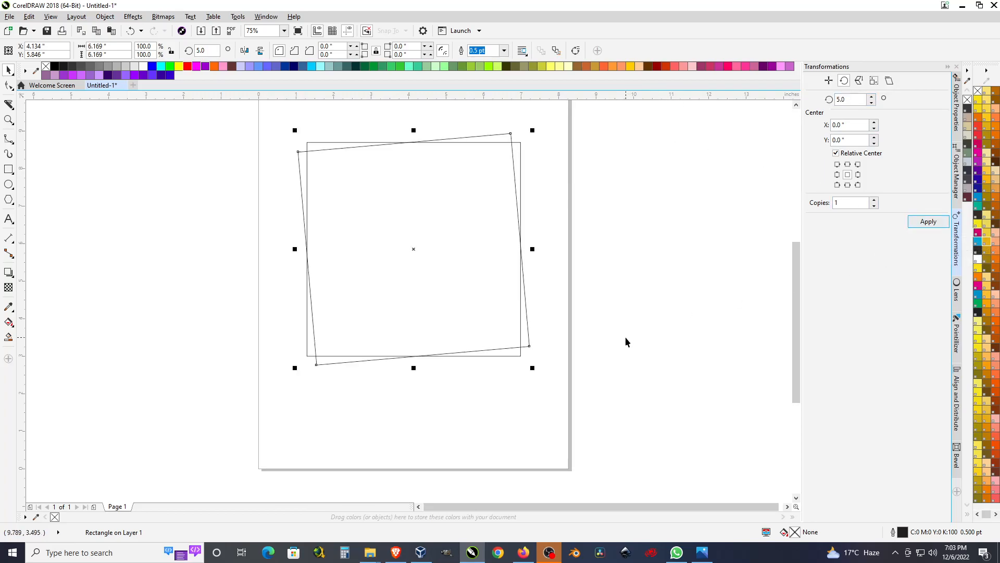
Smart Fill the narrow wedge at the squares' lower right edge and move the filled piece off the page to the right.
left_click(8, 338)
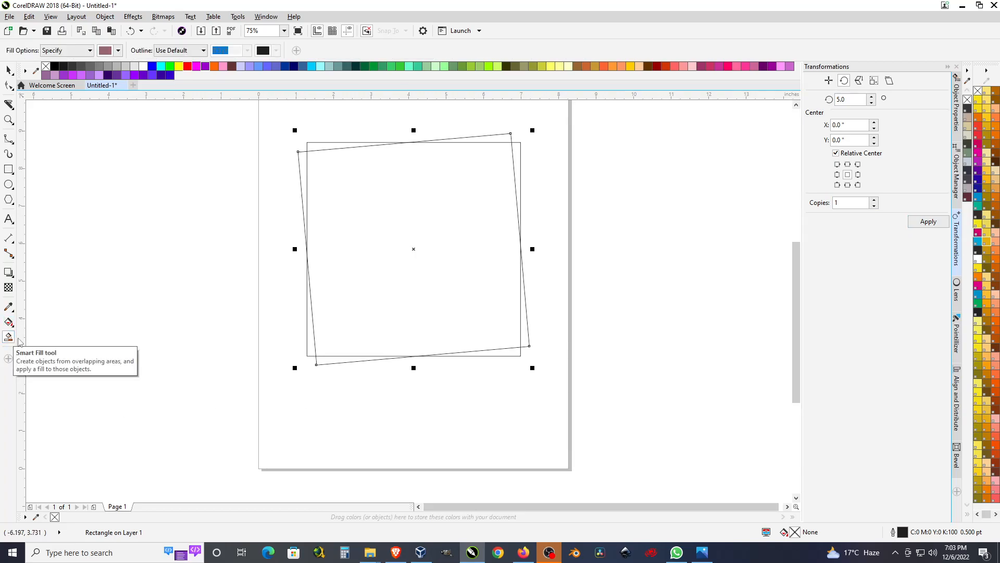
left_click(525, 339)
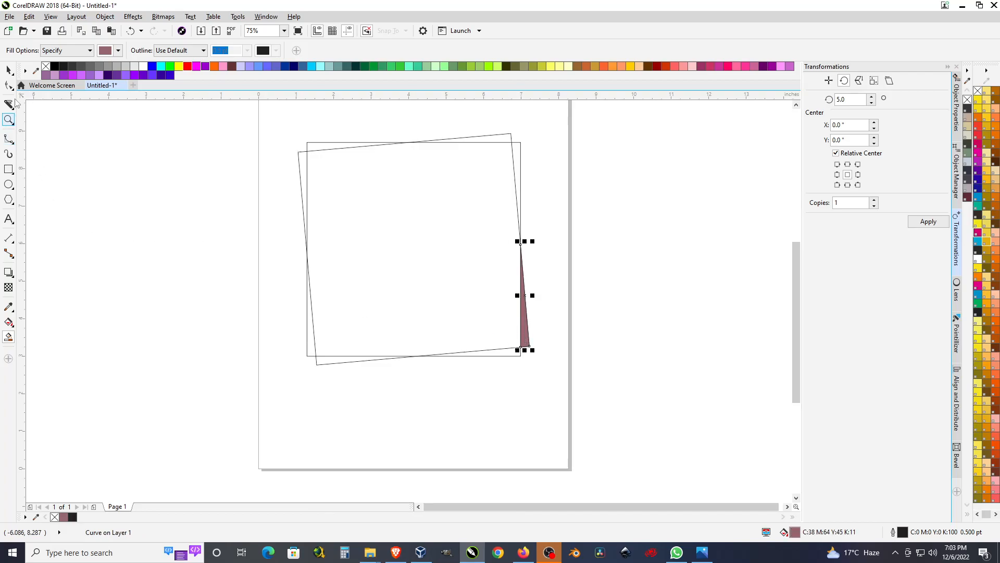
left_click(8, 70)
left_click_drag(526, 331, 657, 333)
left_click(671, 284)
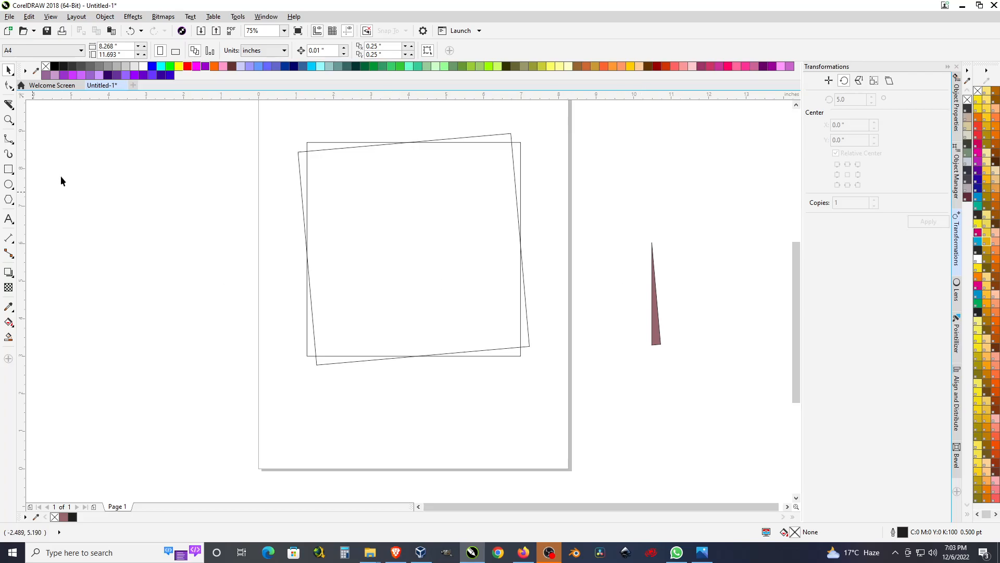
Delete the two outline squares and enlarge the filled wedge to about 7 inches tall on the page.
left_click_drag(211, 125, 561, 424)
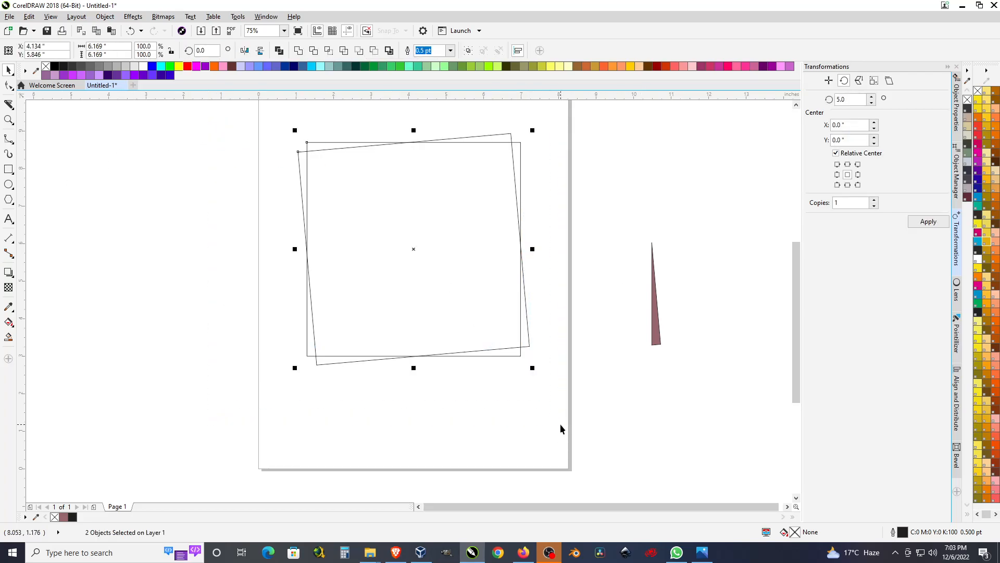
key("Delete")
left_click_drag(650, 347, 516, 433)
left_click(381, 184)
scroll(382, 185, "up", 2)
scroll(426, 250, "down", 4)
scroll(426, 315, "up", 2)
scroll(415, 163, "down", 1)
scroll(415, 165, "up", 1)
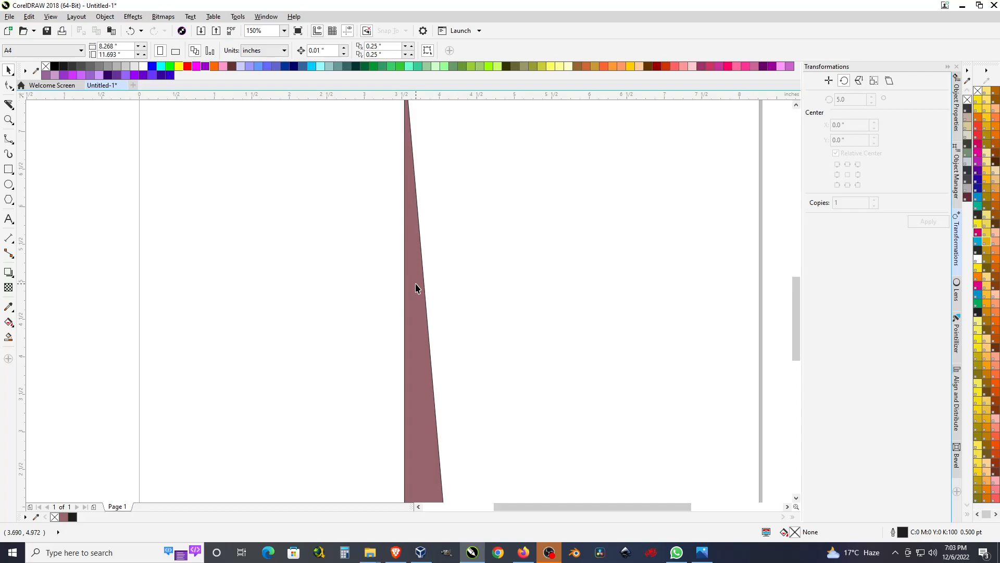
scroll(349, 221, "down", 2)
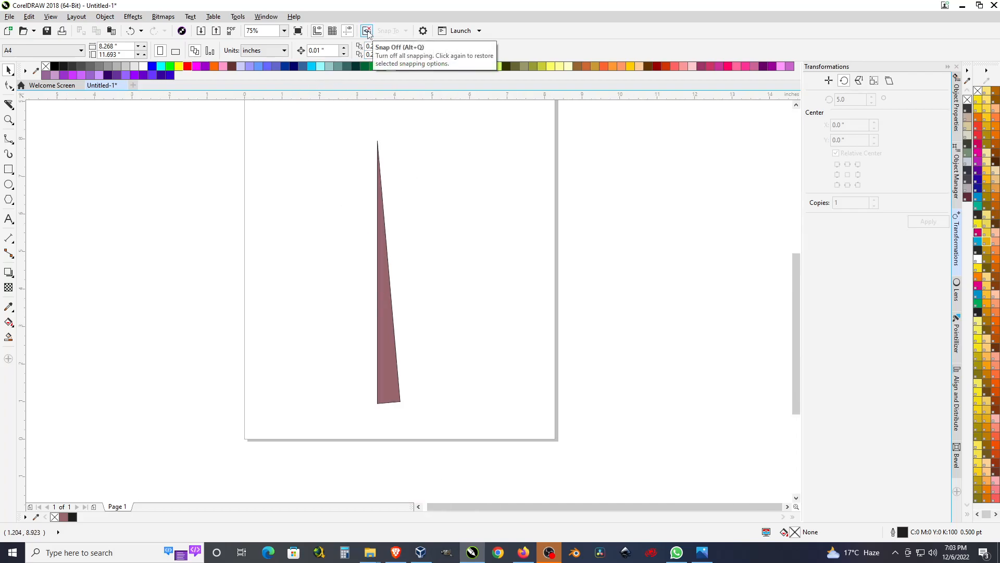
Turn snapping back on and enable snapping to the document grid and the baseline grid.
left_click(367, 31)
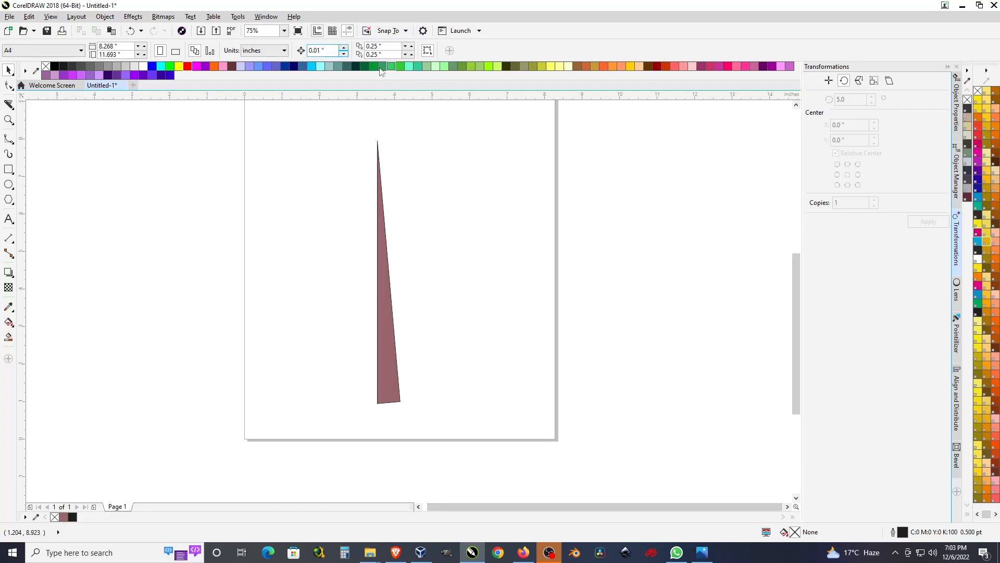
left_click(406, 31)
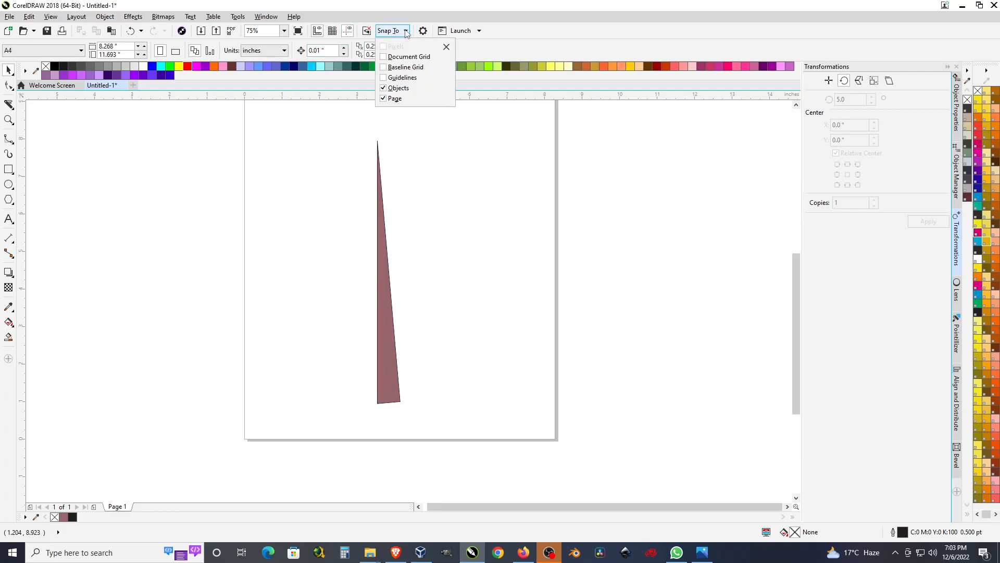
left_click(408, 57)
left_click(407, 68)
left_click(4, 186)
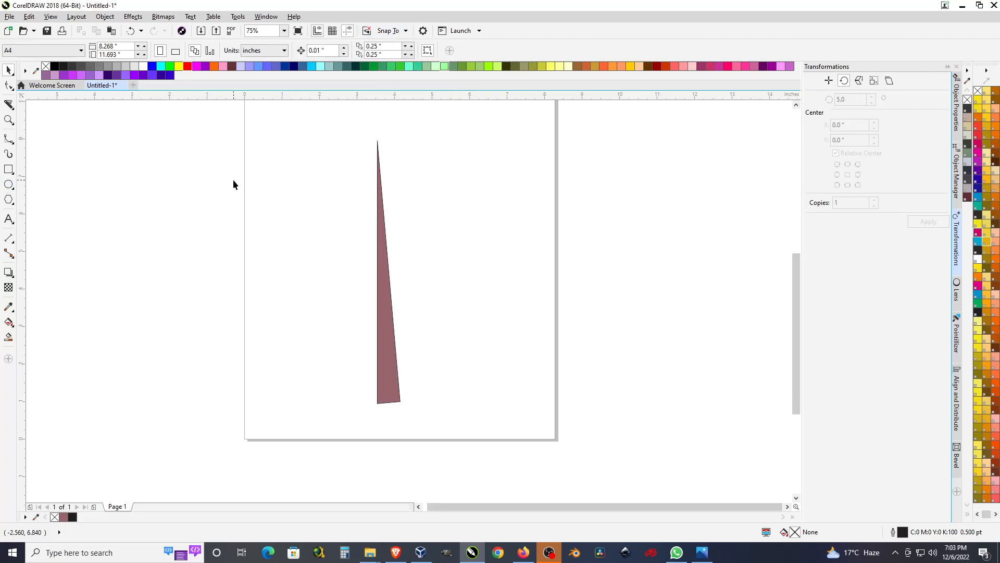
Draw two side-by-side overlapping circles about 0.86 inches across off the page's right edge and Smart Fill their overlap.
left_click(9, 185)
left_click_drag(311, 172, 587, 219)
left_click(8, 70)
scroll(656, 205, "up", 2)
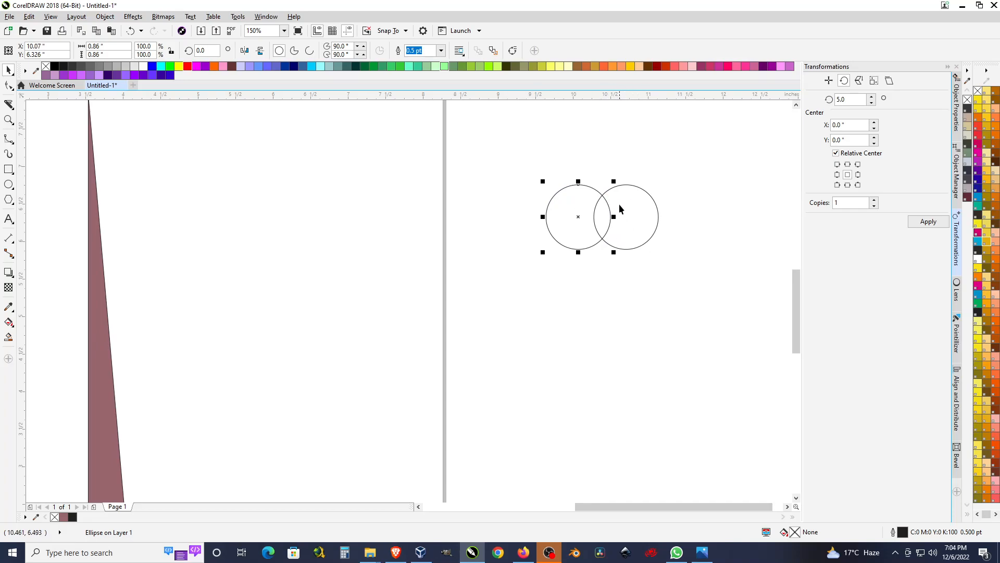
left_click(8, 336)
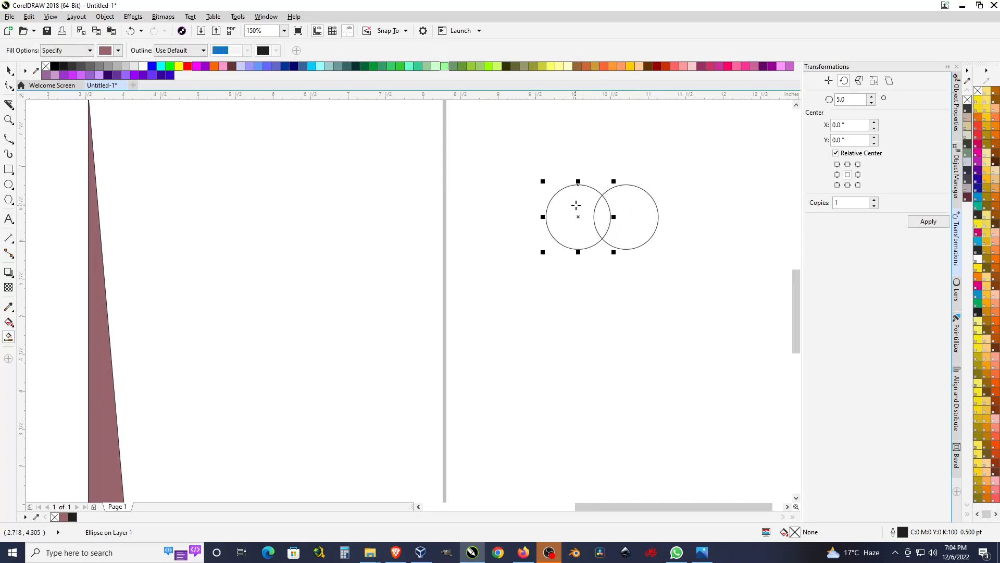
left_click(603, 217)
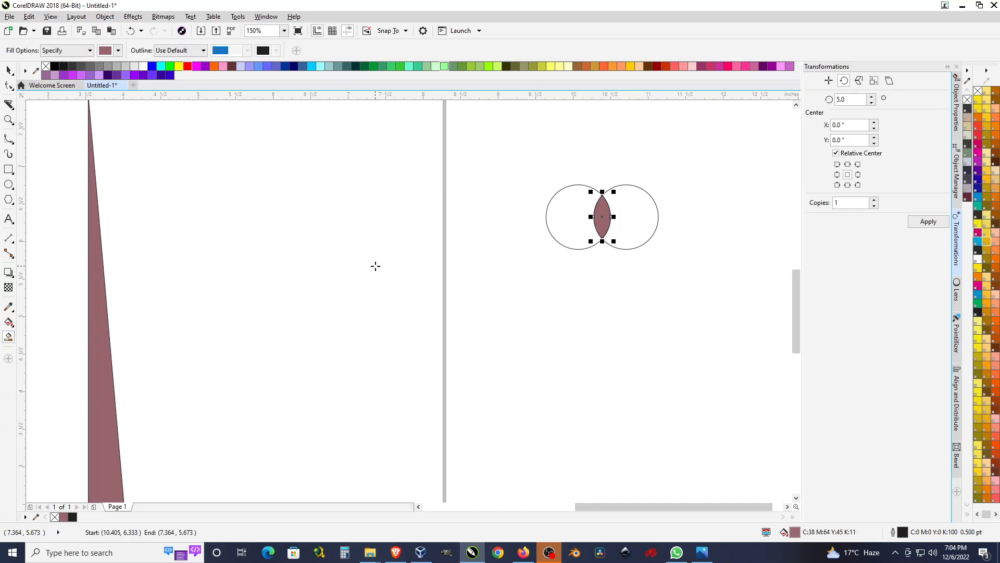
Move the filled lens shape onto the page beside the wedge and delete the two outline circles.
left_click(9, 69)
left_click_drag(602, 219, 348, 276)
left_click_drag(446, 142, 783, 348)
key("Delete")
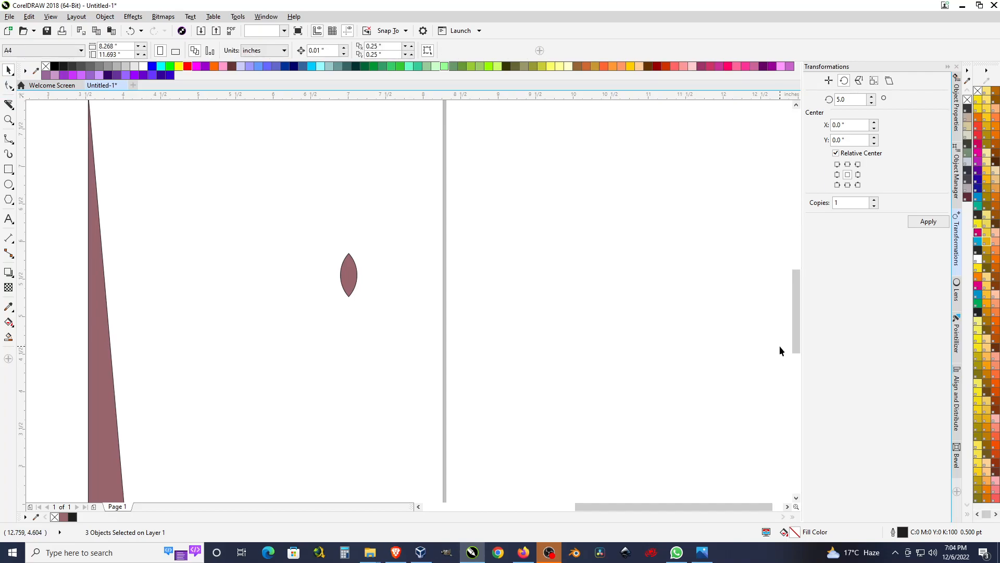
Fill the lens shape with white and remove the fill from the wedge.
scroll(494, 198, "down", 2)
scroll(404, 239, "up", 2)
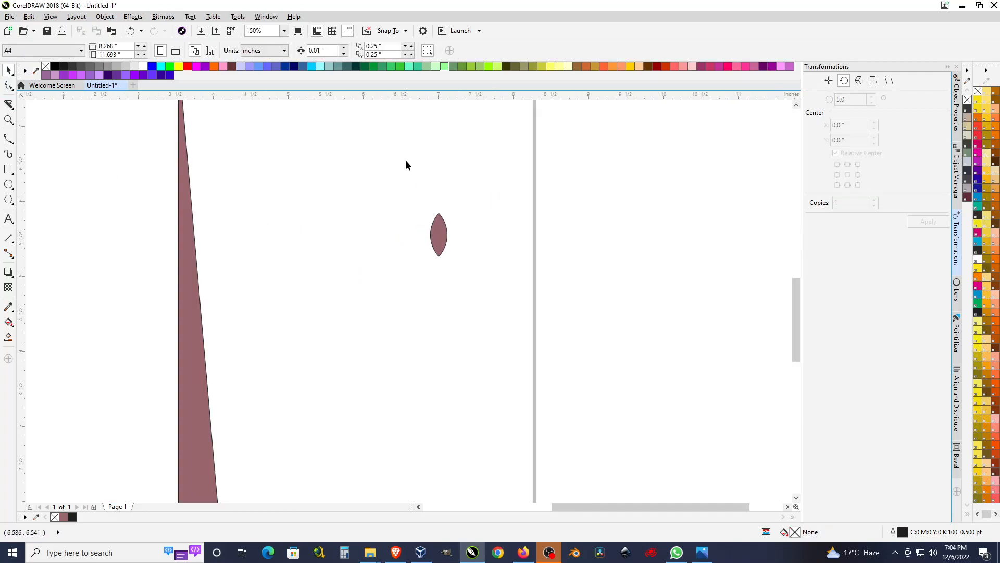
left_click(439, 234)
left_click(143, 67)
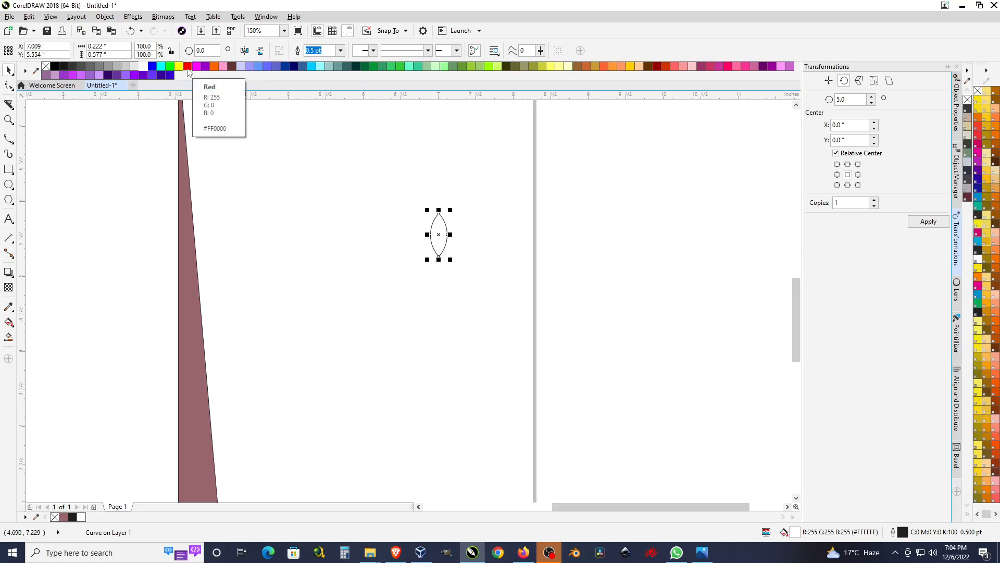
scroll(587, 278, "down", 2)
left_click(396, 339)
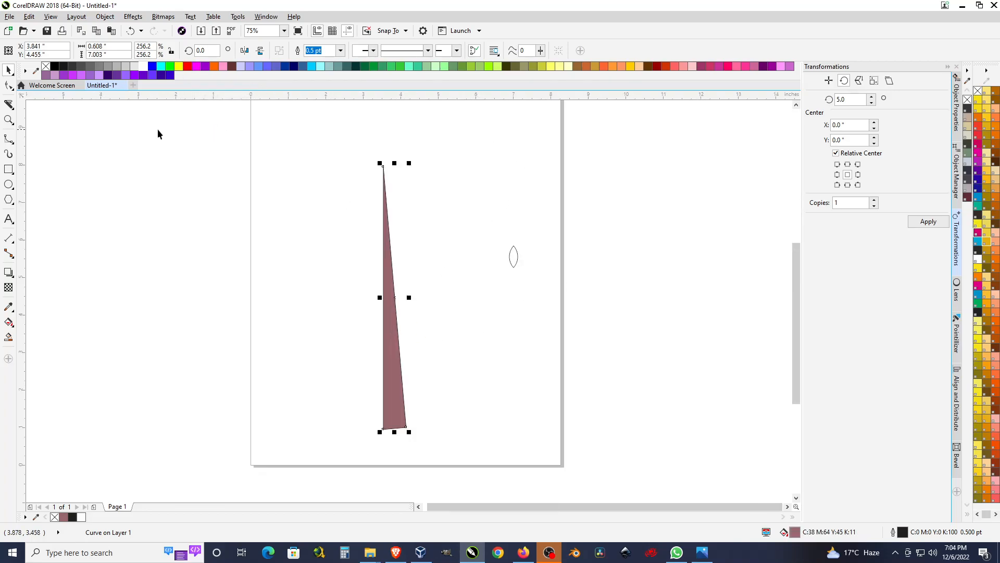
left_click(46, 66)
left_click(647, 266)
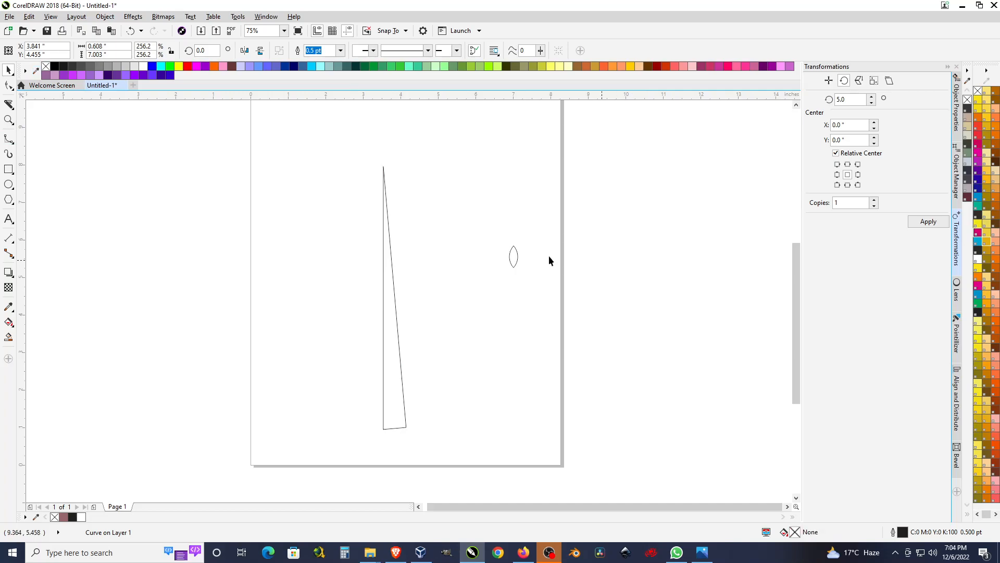
Centre the lens shape on the wedge's top tip and remove the lens's fill.
scroll(389, 201, "up", 2)
left_click_drag(627, 315, 385, 168)
scroll(357, 127, "up", 2)
scroll(357, 128, "up", 2)
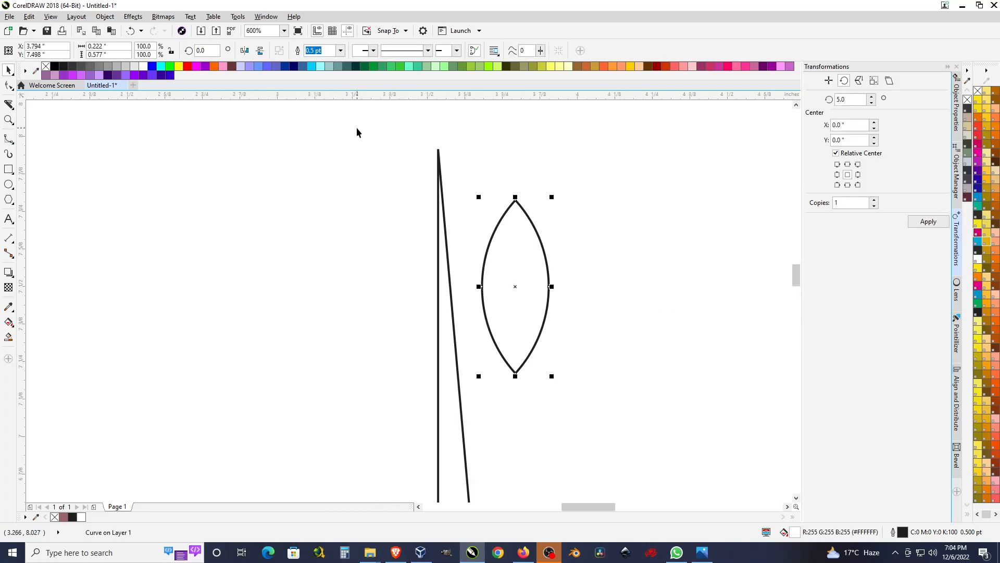
scroll(518, 260, "down", 3)
scroll(515, 269, "up", 1)
scroll(515, 268, "up", 2)
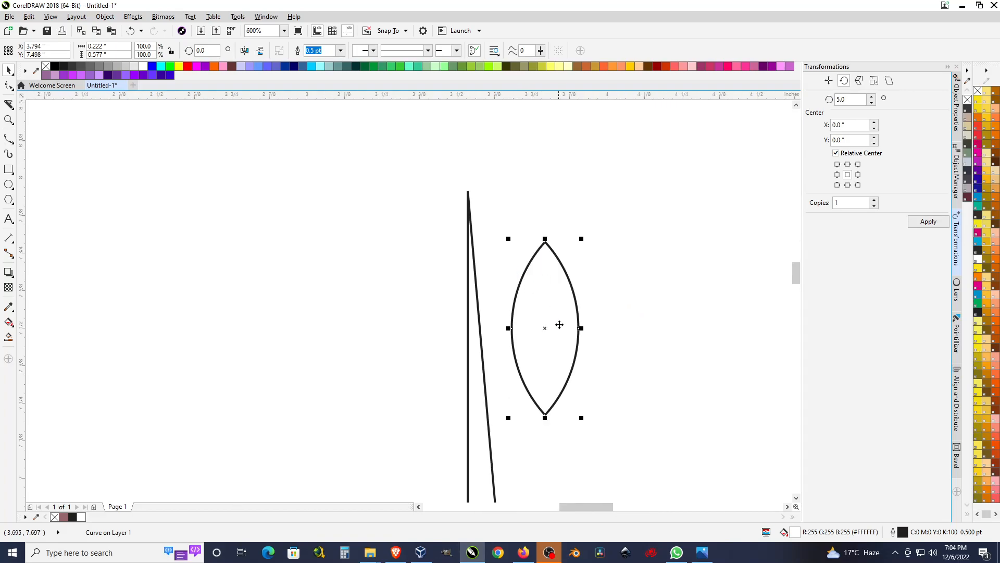
left_click_drag(546, 329, 471, 194)
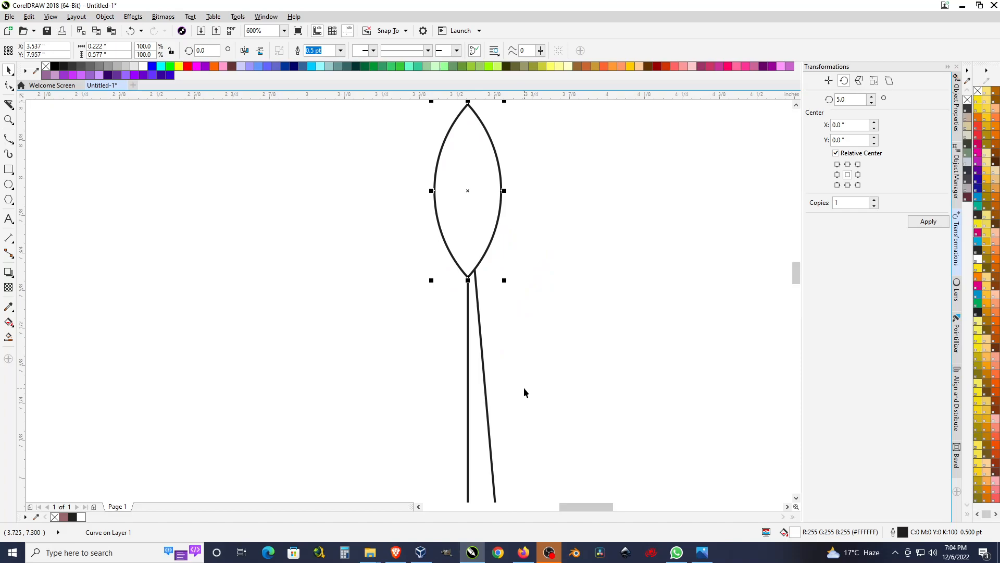
left_click(46, 67)
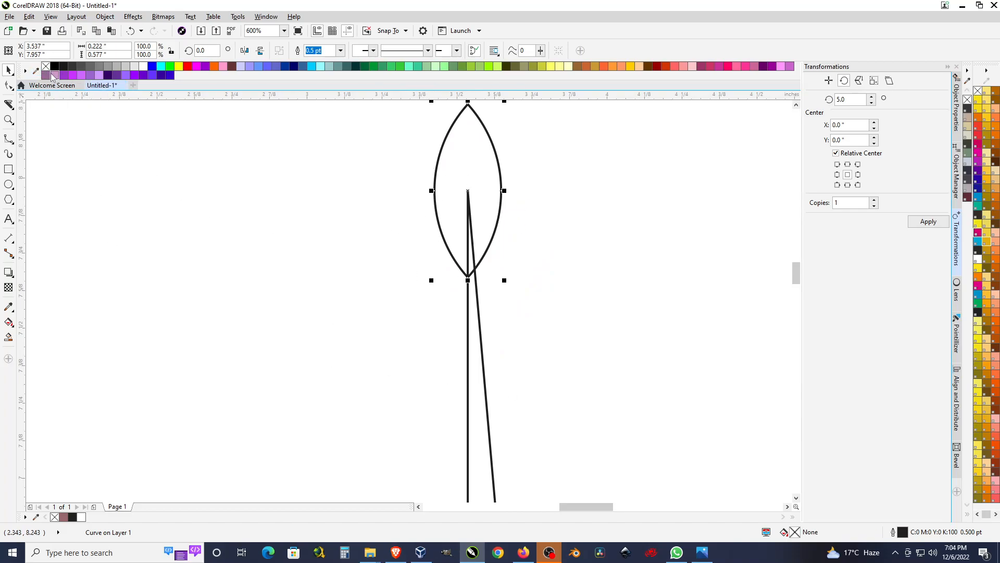
left_click(557, 205)
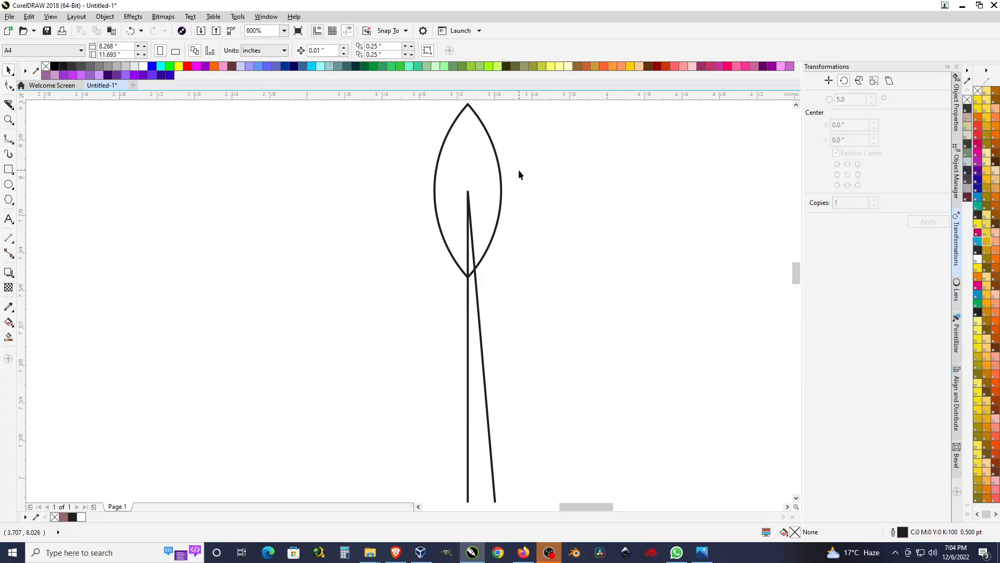
Copy the lens, scale the copy to 50%, and place it on the wedge's vertical edge just below the large lens.
scroll(518, 170, "down", 3)
scroll(517, 170, "up", 1)
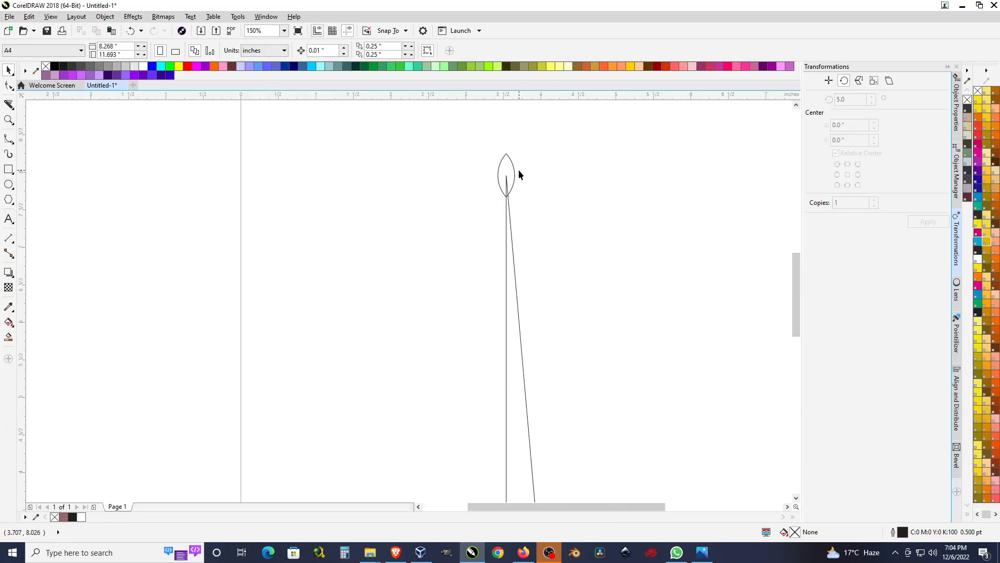
left_click_drag(513, 177, 548, 224)
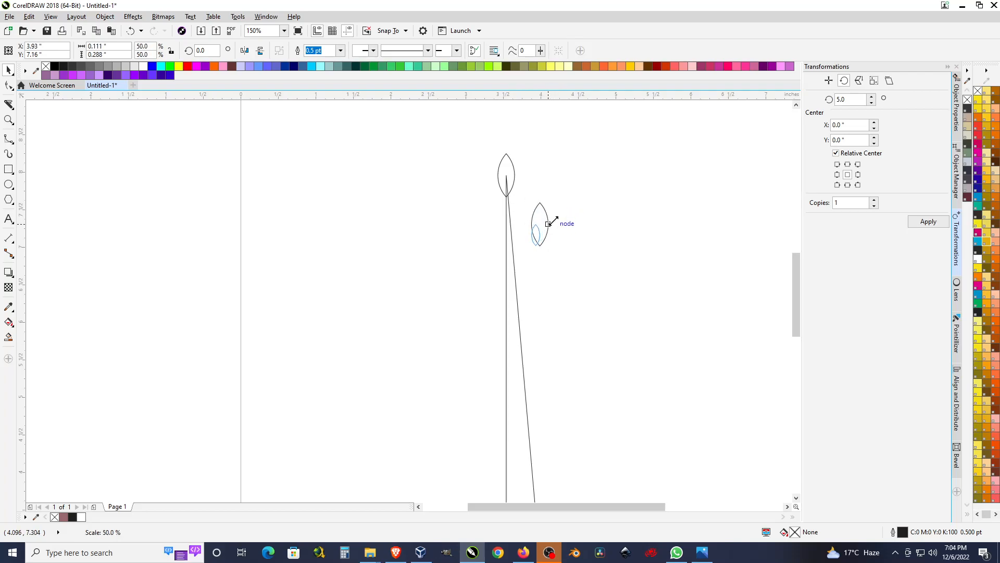
left_click(546, 255)
scroll(521, 204, "up", 2)
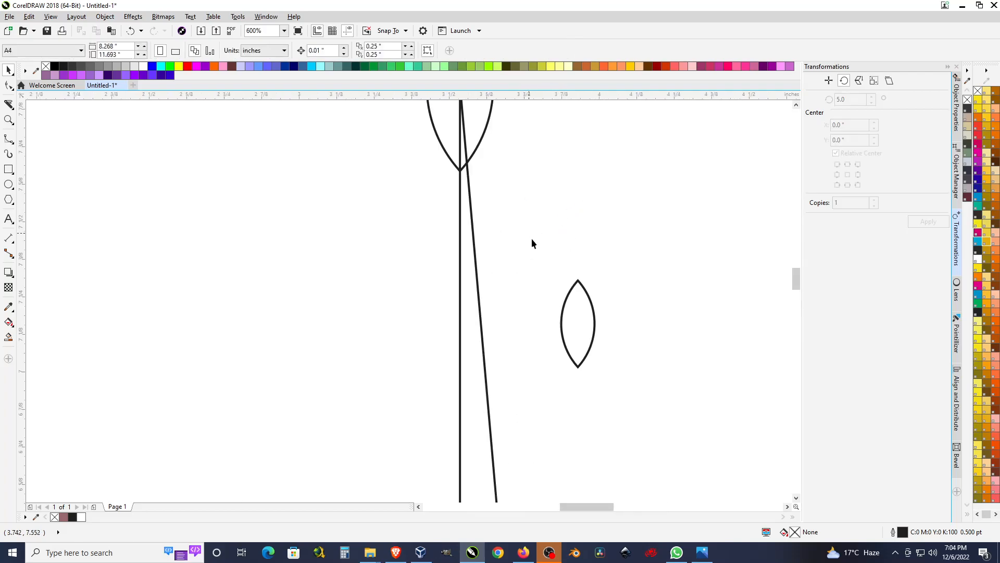
left_click_drag(577, 321, 461, 219)
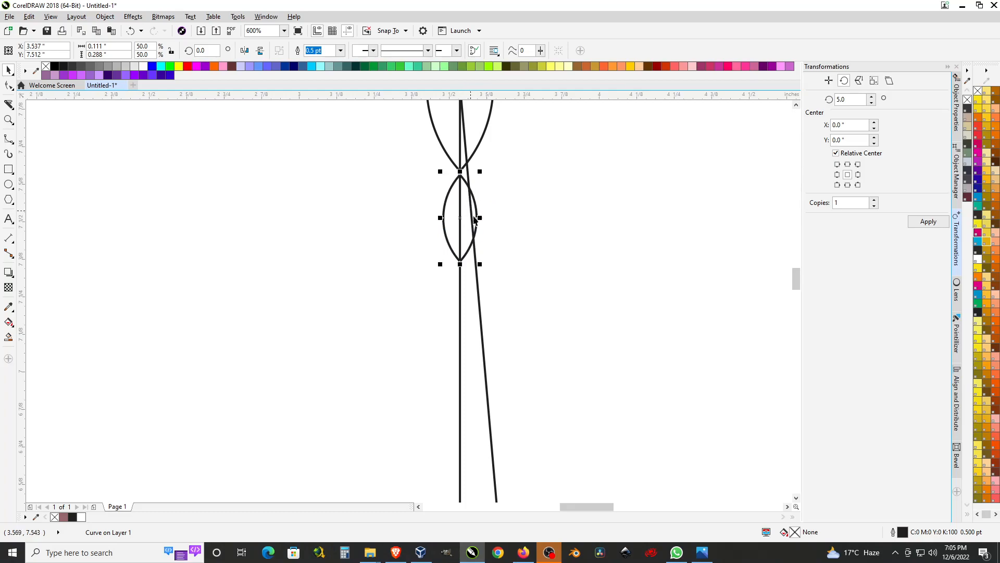
Shrink the small lens to about 0.045 by 0.117 inches and place it just below the large lens.
left_click_drag(479, 266, 471, 256)
left_click(492, 244)
left_click_drag(465, 211, 465, 193)
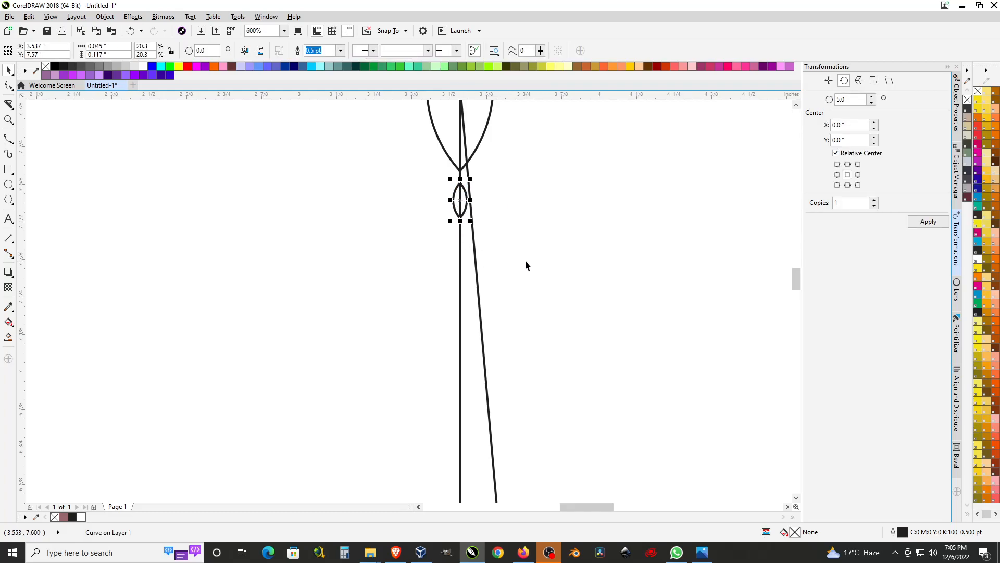
left_click(552, 243)
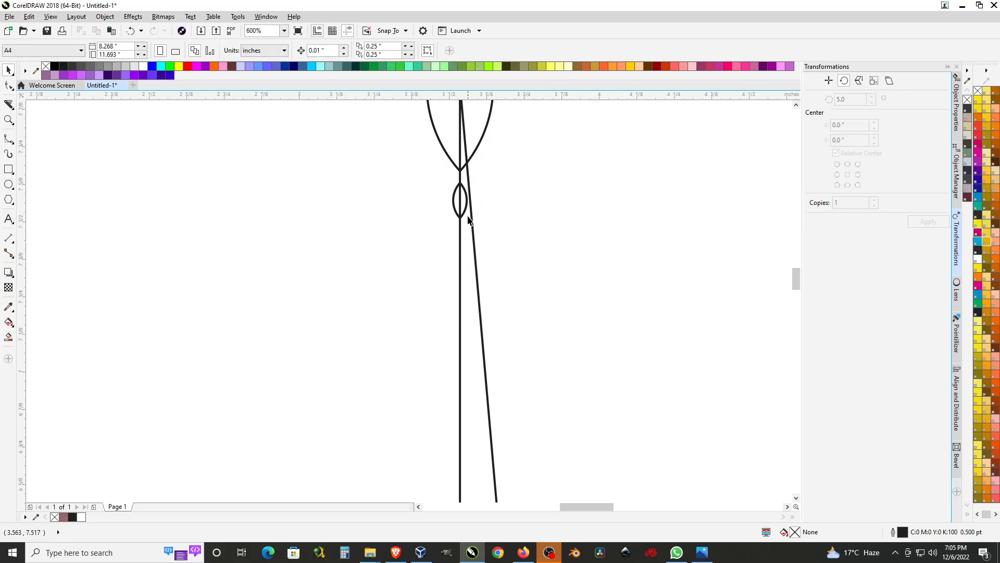
Copy the small lens straight down the vertical edge to just above the wedge's lower left corner.
left_click_drag(467, 211, 468, 412)
scroll(423, 221, "down", 1)
scroll(423, 221, "down", 5)
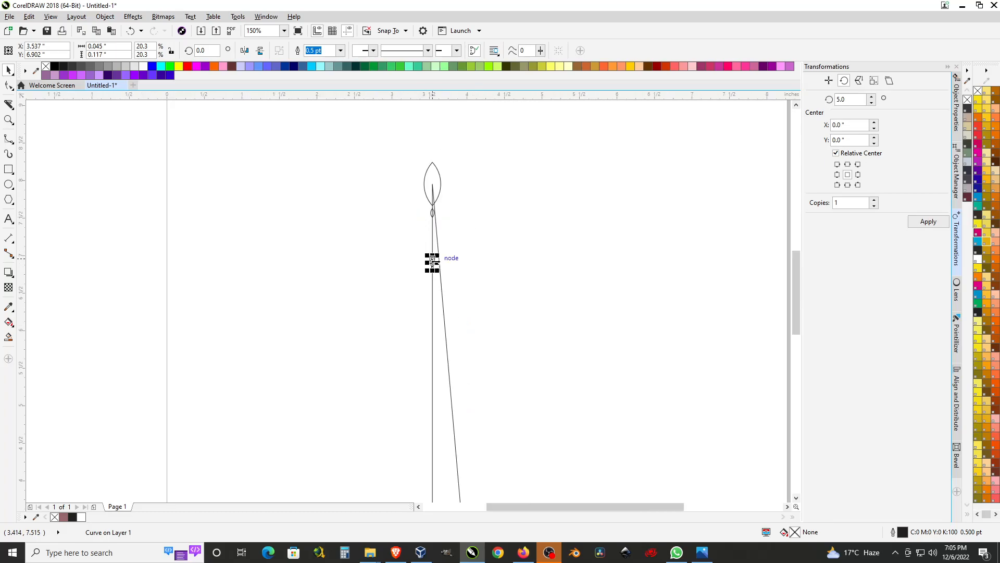
scroll(437, 290, "up", 1)
left_click_drag(433, 230, 442, 445)
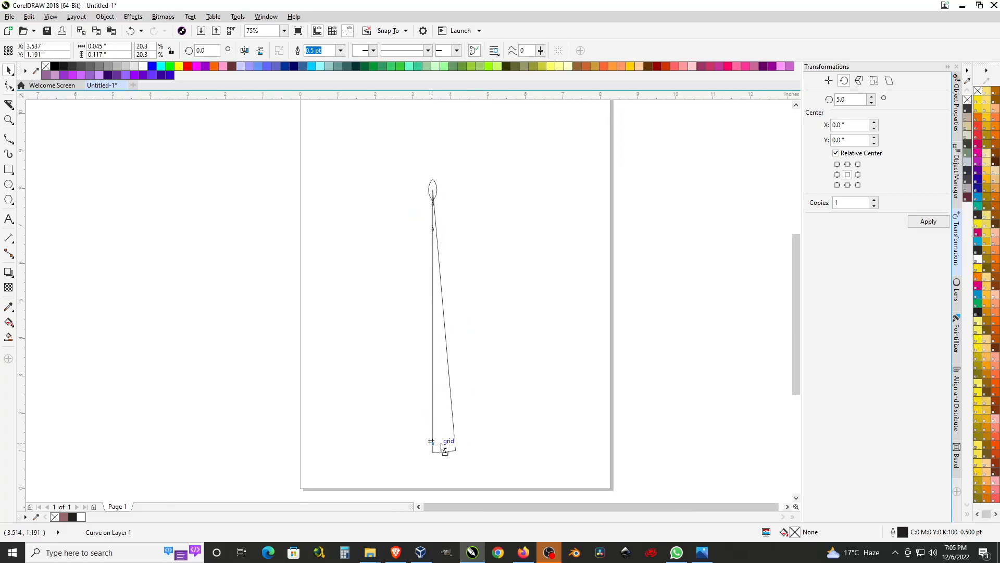
Enlarge the lower lens copy about its centre to about 0.113 by 0.293 inches.
scroll(439, 456, "up", 5)
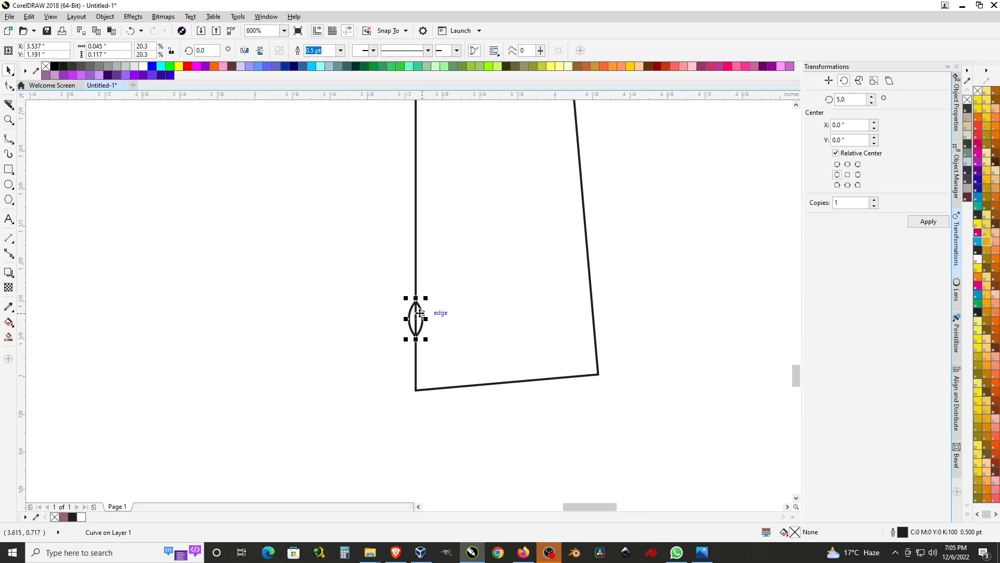
left_click_drag(427, 287, 460, 236)
scroll(330, 304, "down", 5)
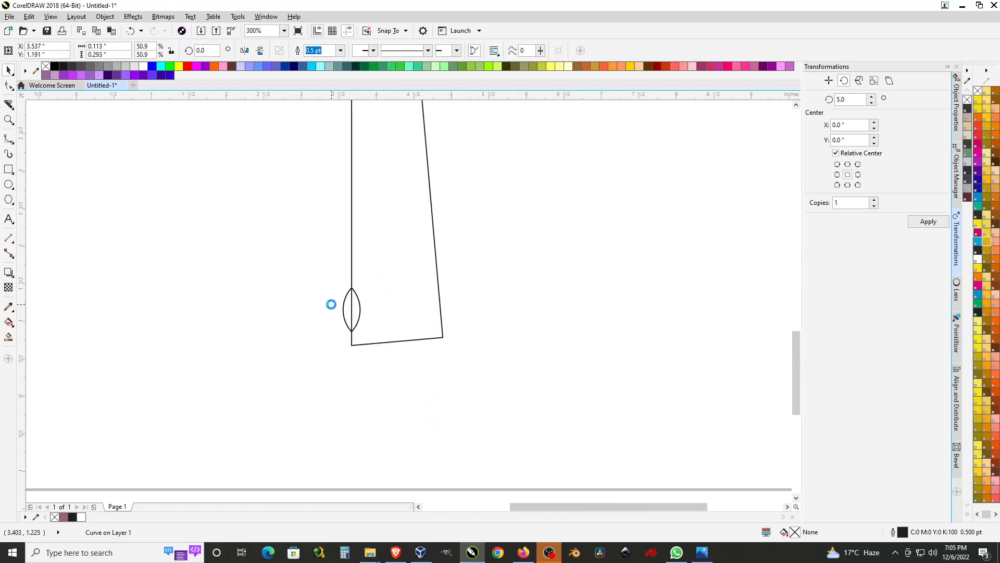
scroll(331, 280, "up", 2)
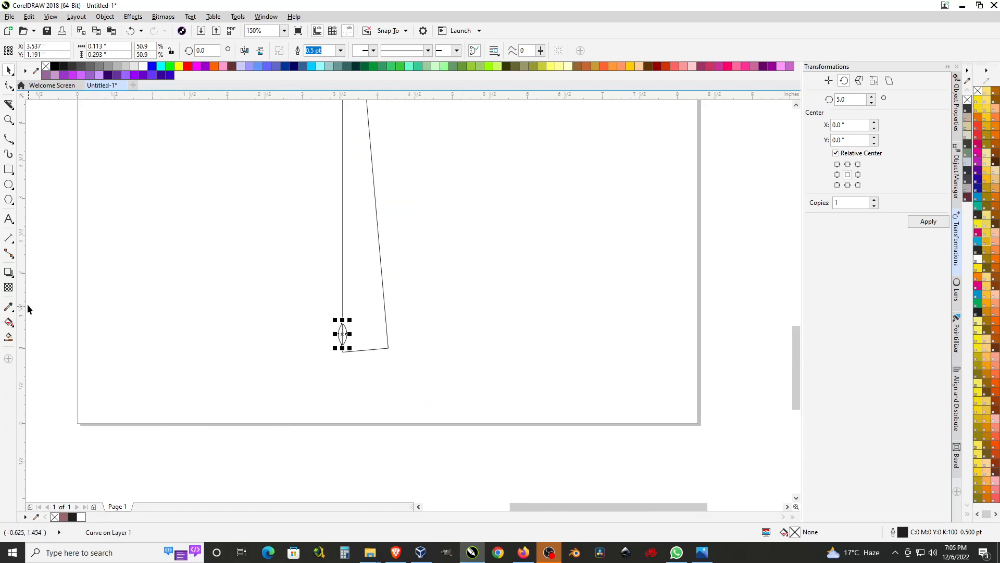
Blend the lower lens into the small upper lens along the wedge's vertical edge with 20 steps.
left_click(12, 280)
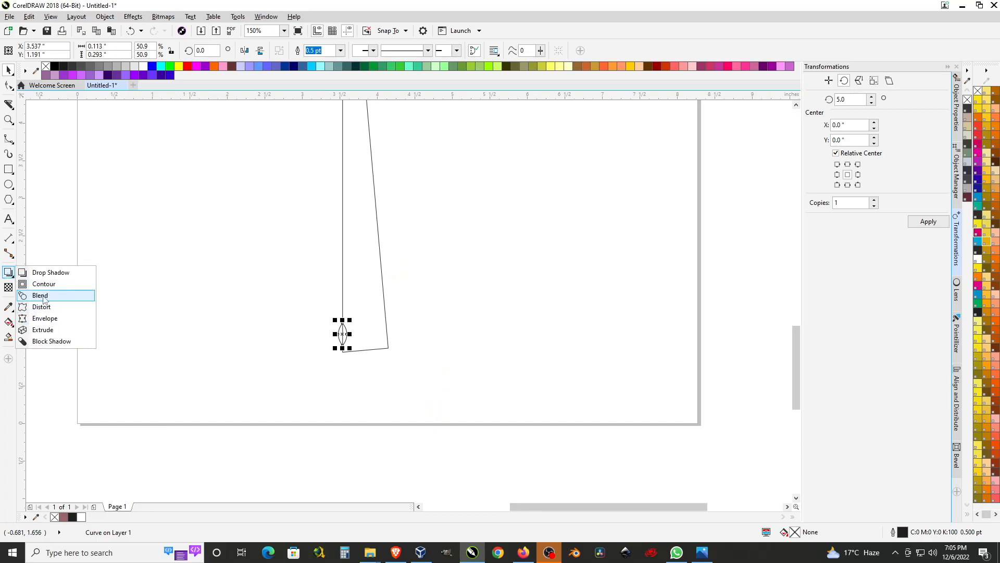
left_click(45, 295)
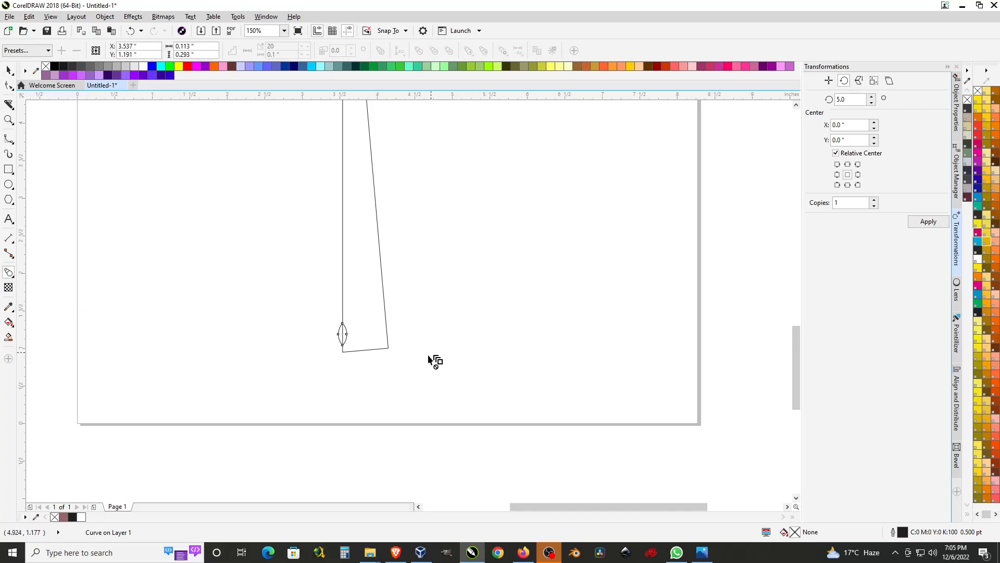
scroll(417, 328, "down", 3)
scroll(414, 312, "up", 1)
left_click_drag(405, 396, 404, 157)
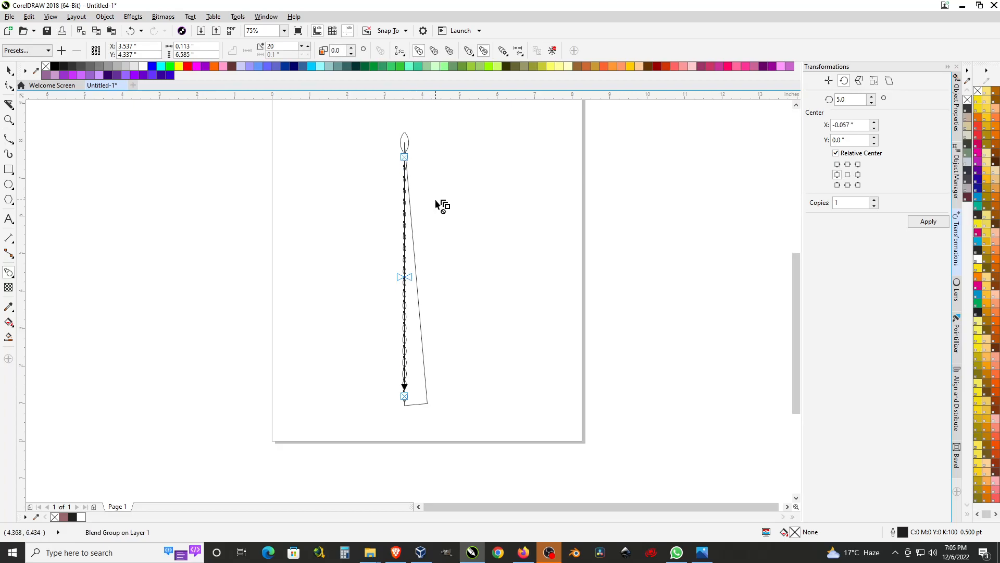
left_click(9, 70)
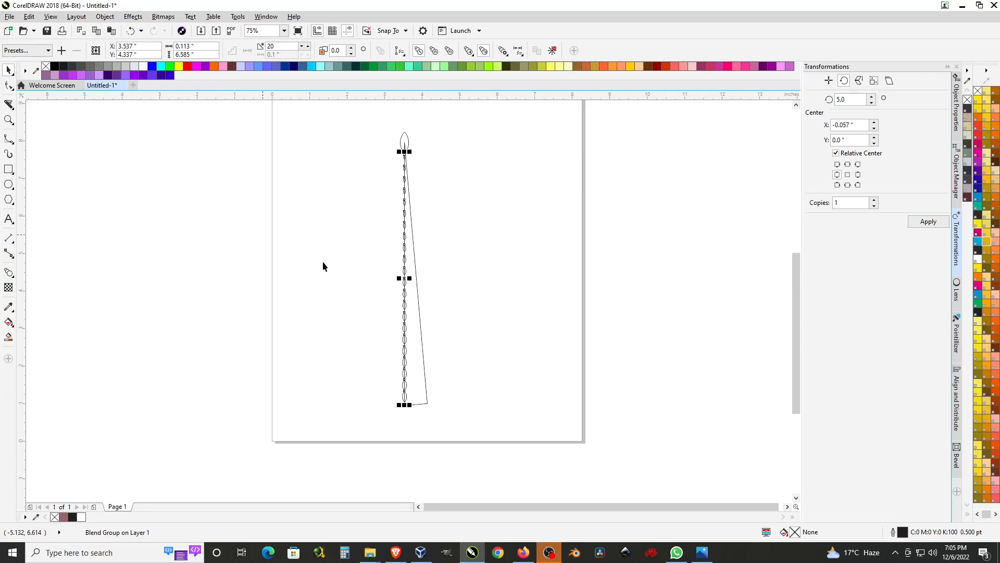
Break the lens blend group apart.
scroll(393, 373, "up", 4)
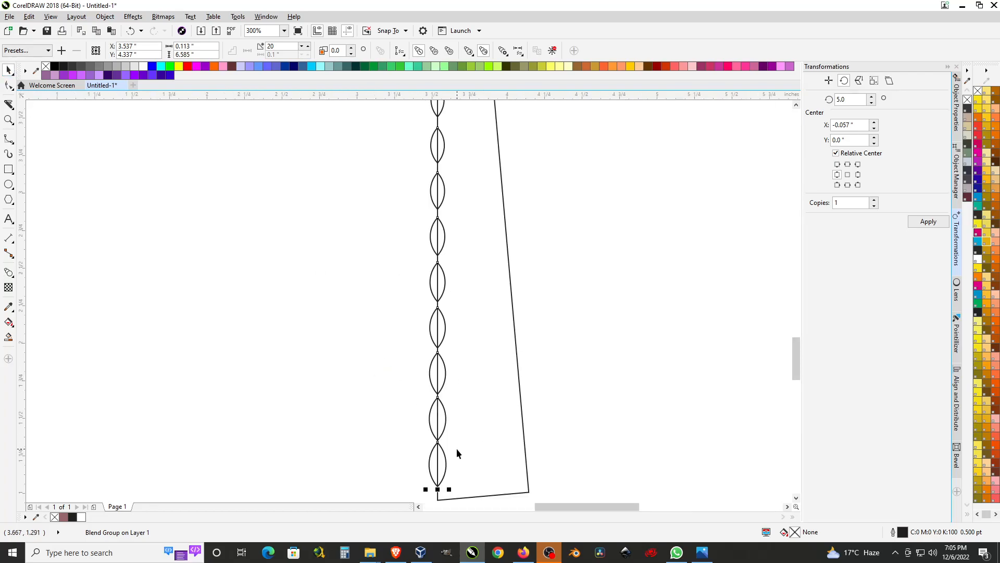
scroll(457, 453, "down", 4)
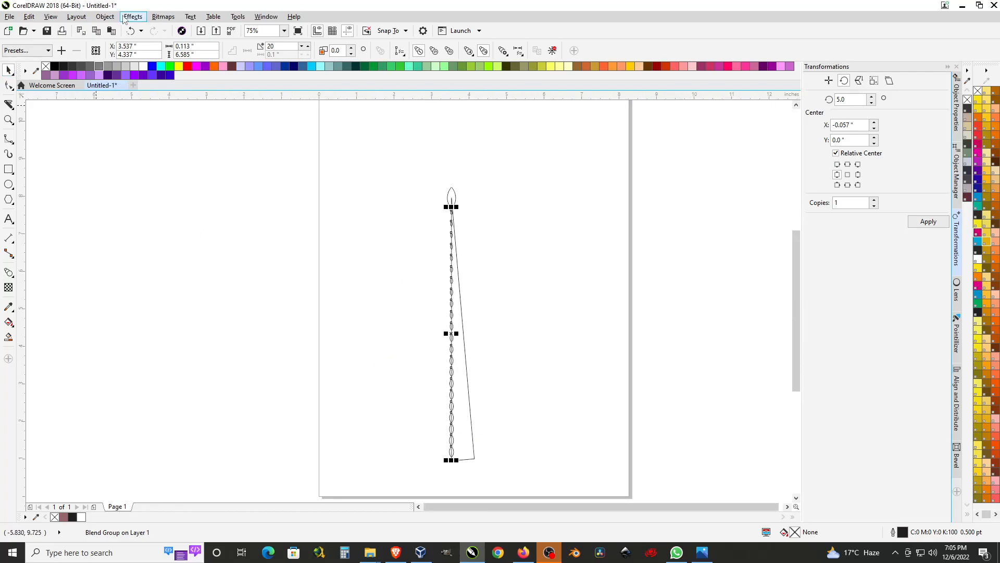
left_click(105, 18)
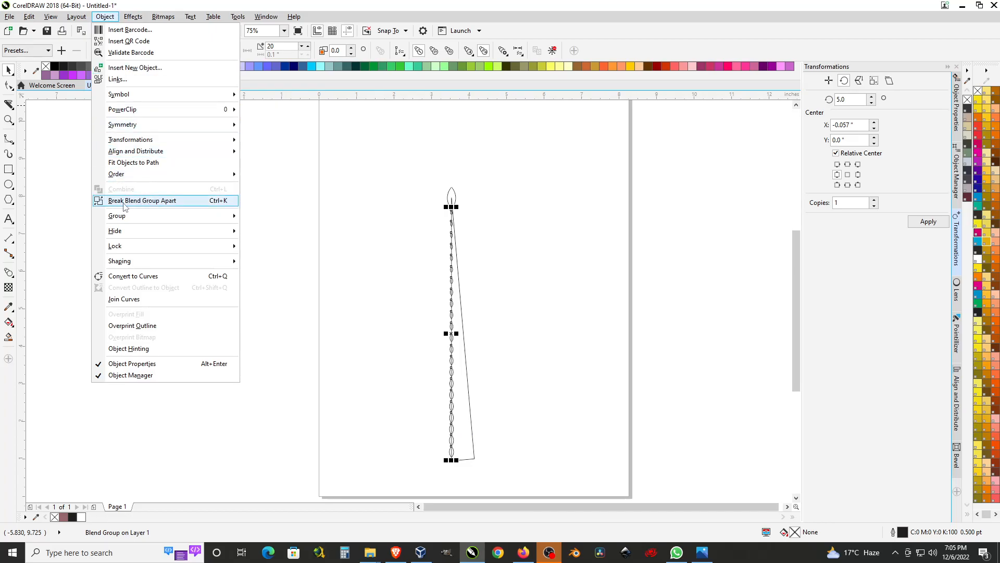
left_click(143, 202)
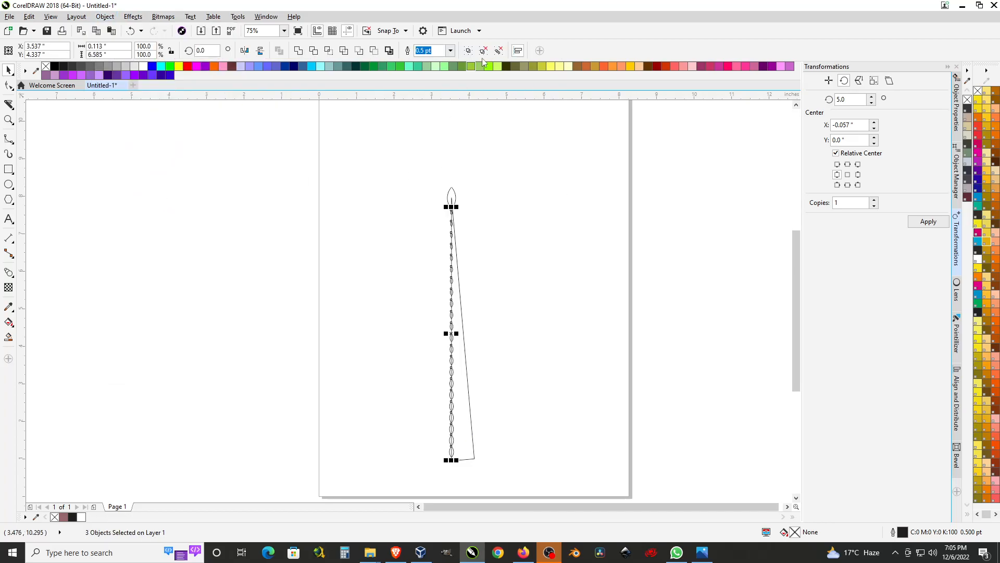
left_click(539, 199)
scroll(471, 227, "up", 4)
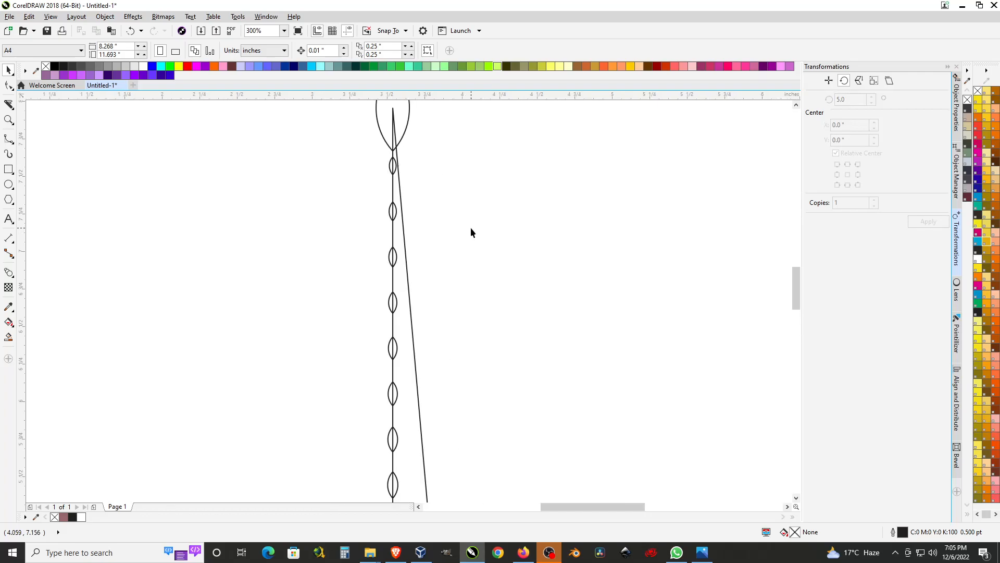
scroll(358, 163, "down", 2)
scroll(357, 164, "down", 2)
scroll(361, 188, "up", 2)
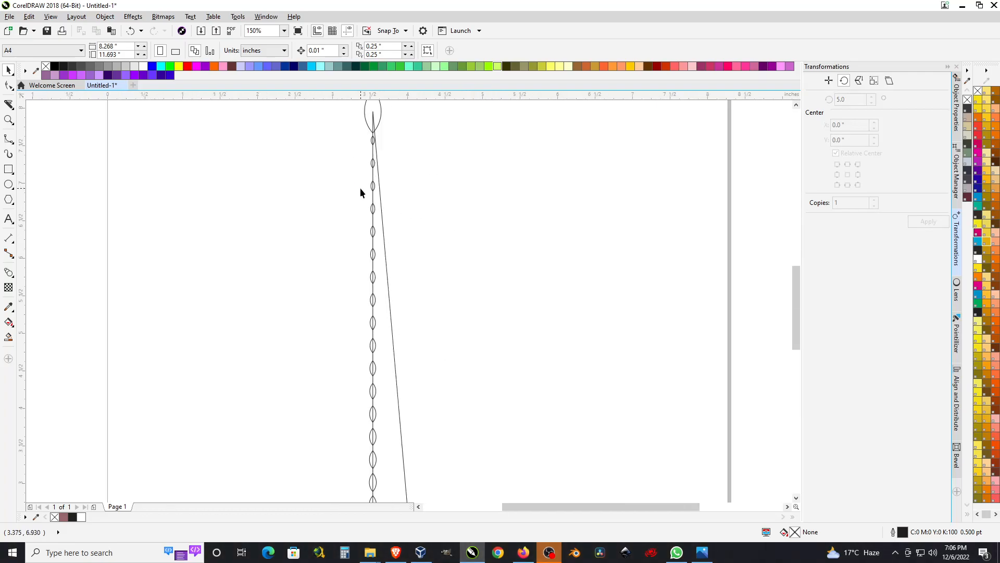
scroll(361, 136, "up", 4)
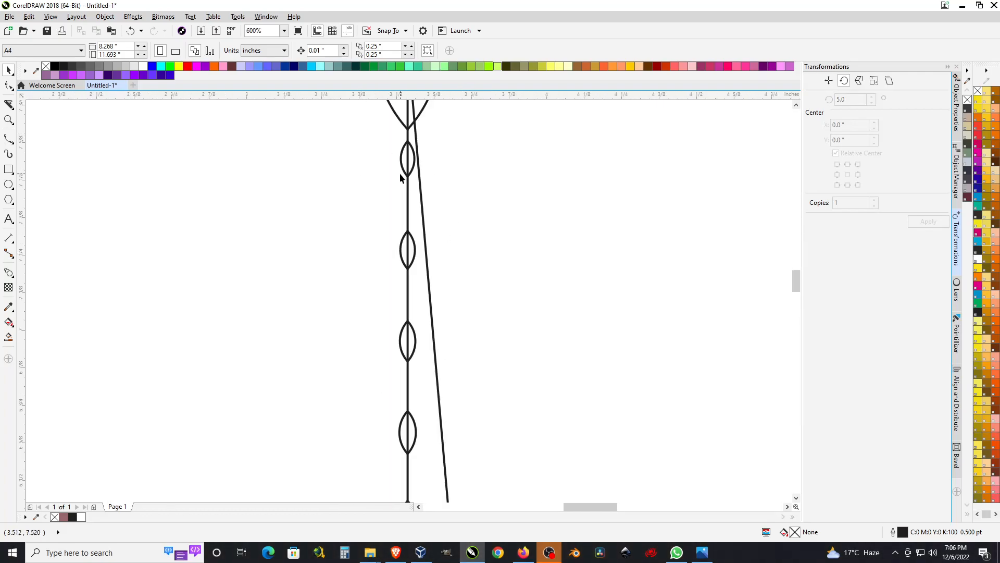
Copy the whole chain of lenses from the vertical edge to the empty area beside the wedge.
scroll(400, 177, "down", 2)
scroll(400, 177, "up", 1)
scroll(400, 178, "up", 1)
left_click(416, 250)
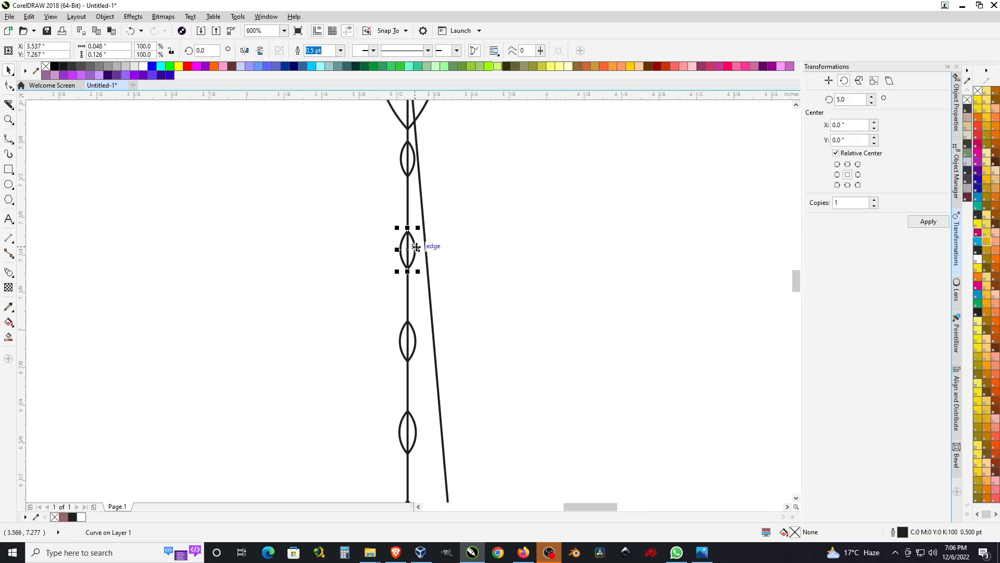
scroll(364, 191, "down", 2)
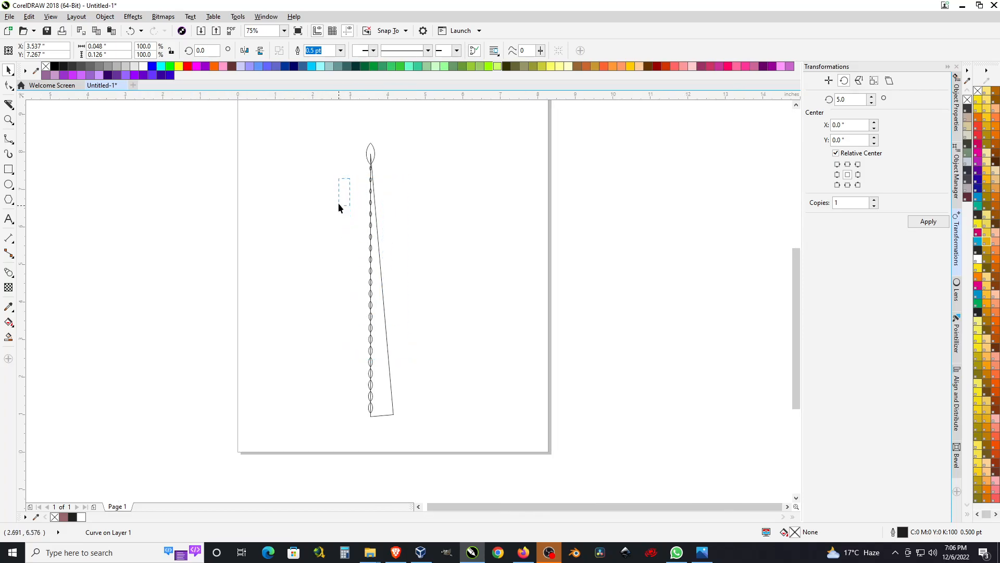
left_click_drag(339, 208, 338, 208)
left_click_drag(353, 168, 414, 336)
left_click_drag(414, 411, 387, 417)
left_click_drag(372, 290, 449, 296)
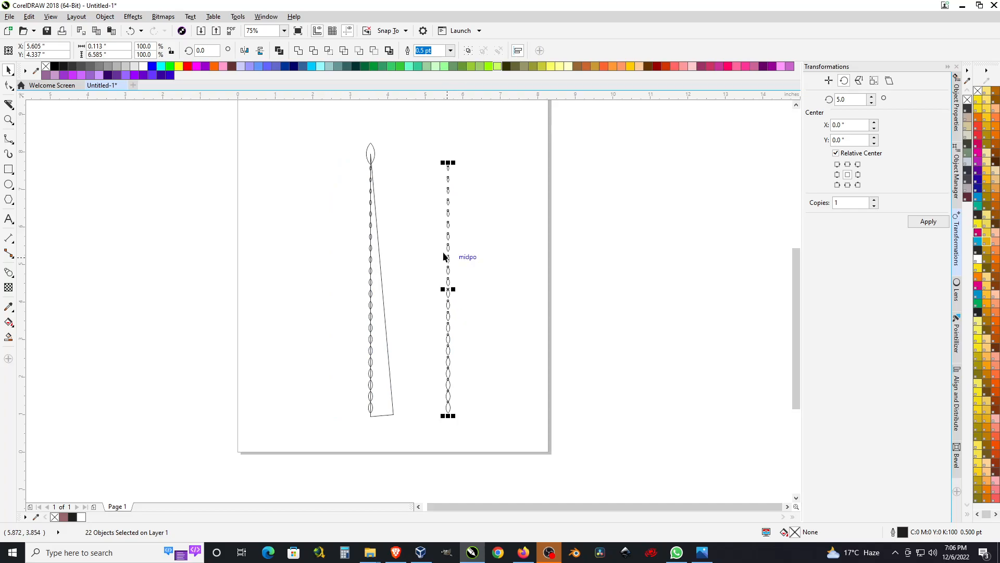
Rotate the copied lens chain by 5 degrees and place it along the wedge's slanted edge.
left_click(211, 48)
type("5")
key("Return")
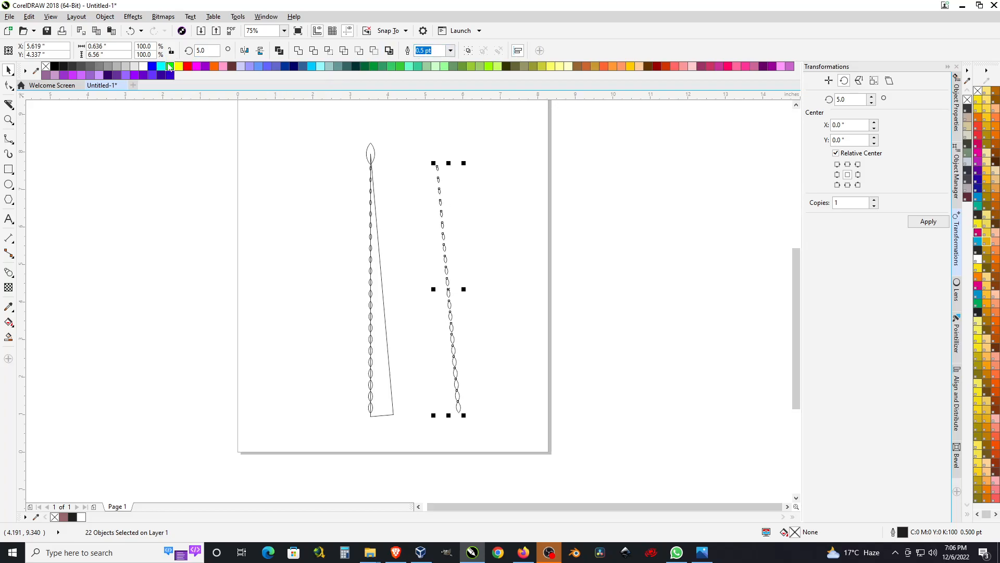
scroll(397, 215, "up", 2)
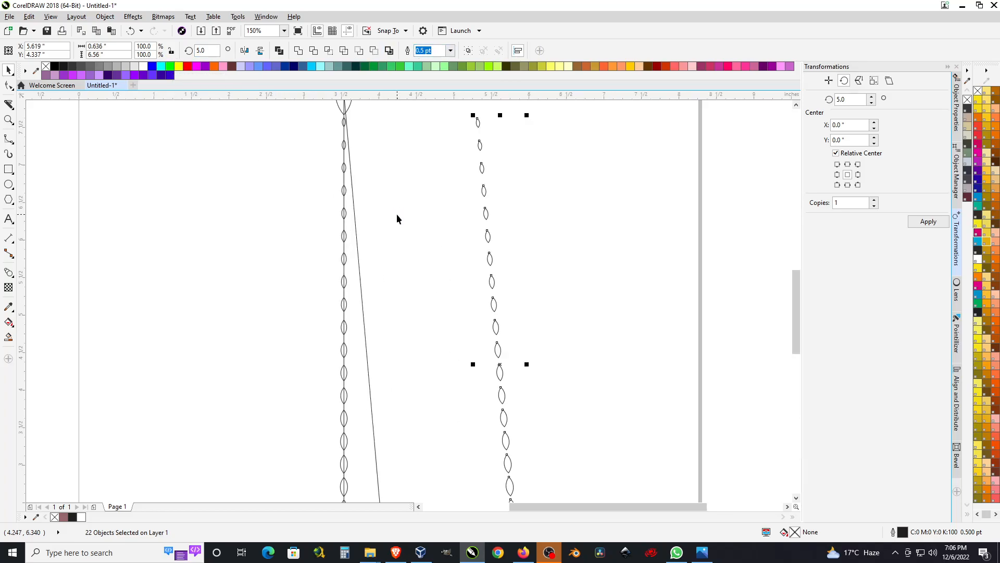
left_click_drag(490, 235, 359, 251)
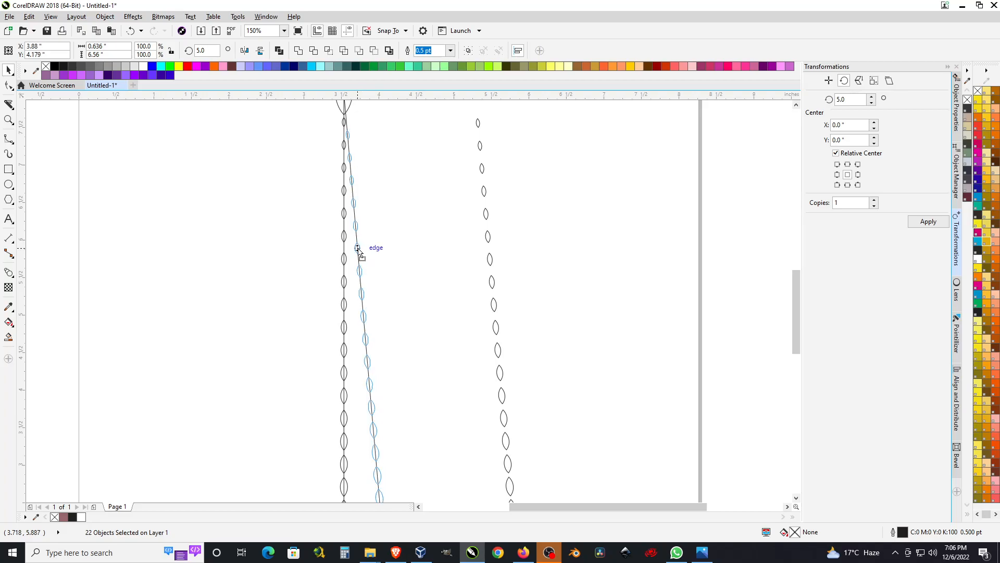
left_click_drag(358, 252, 358, 248)
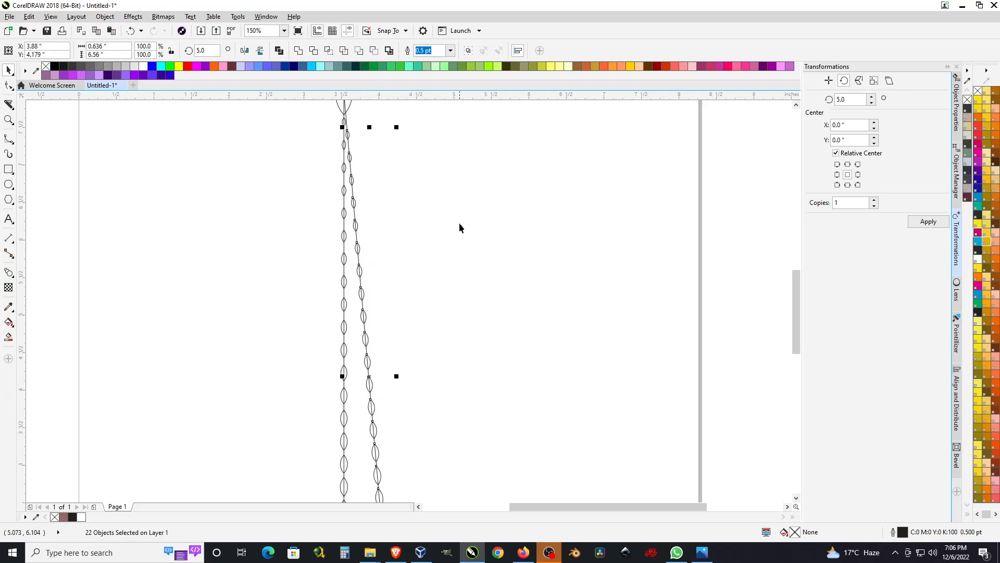
Stretch the wedge's lower left corner node straight down, well past the last lens of the vertical chain.
scroll(388, 127, "down", 2)
scroll(405, 306, "up", 1)
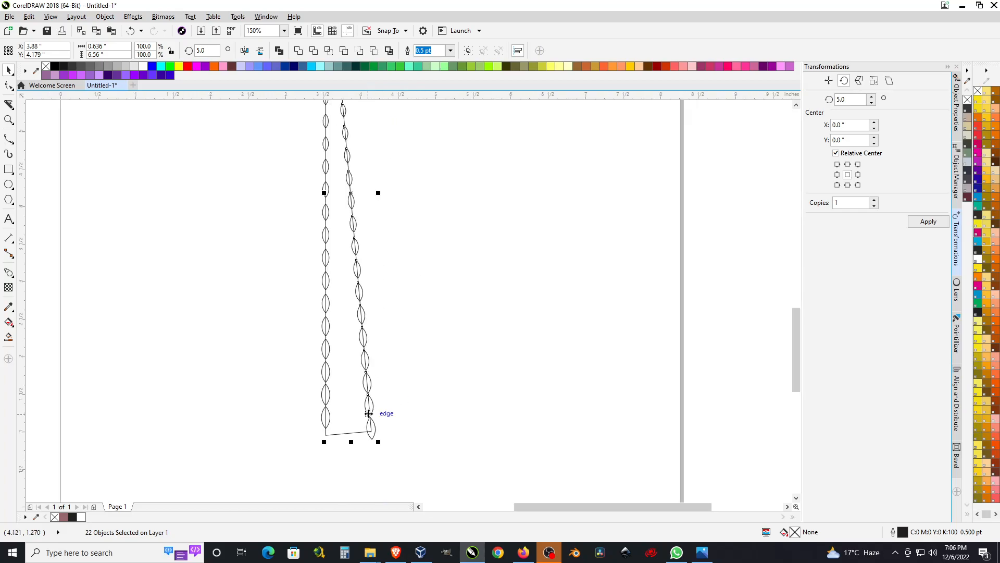
left_click(354, 427)
key("F10")
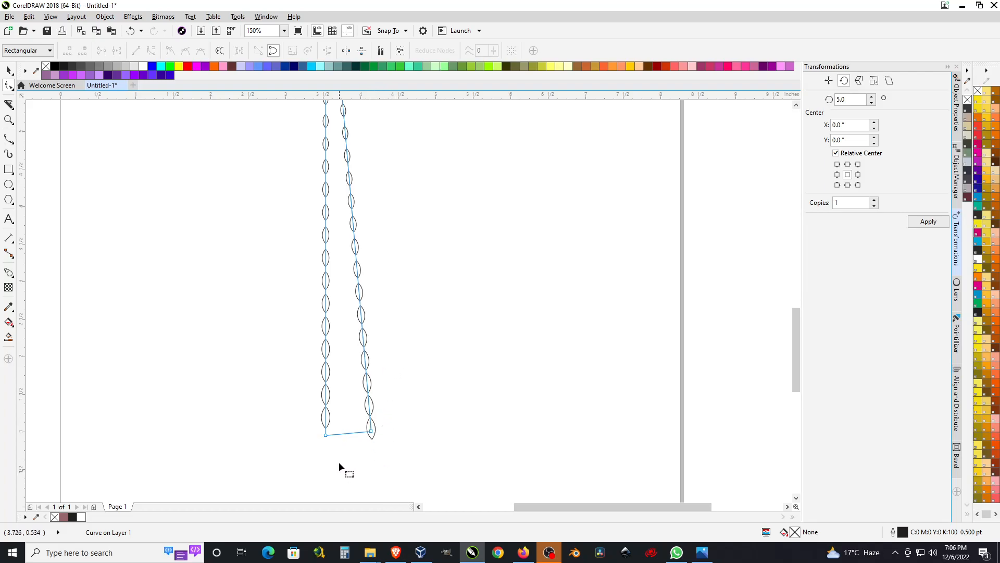
left_click_drag(326, 436, 325, 475)
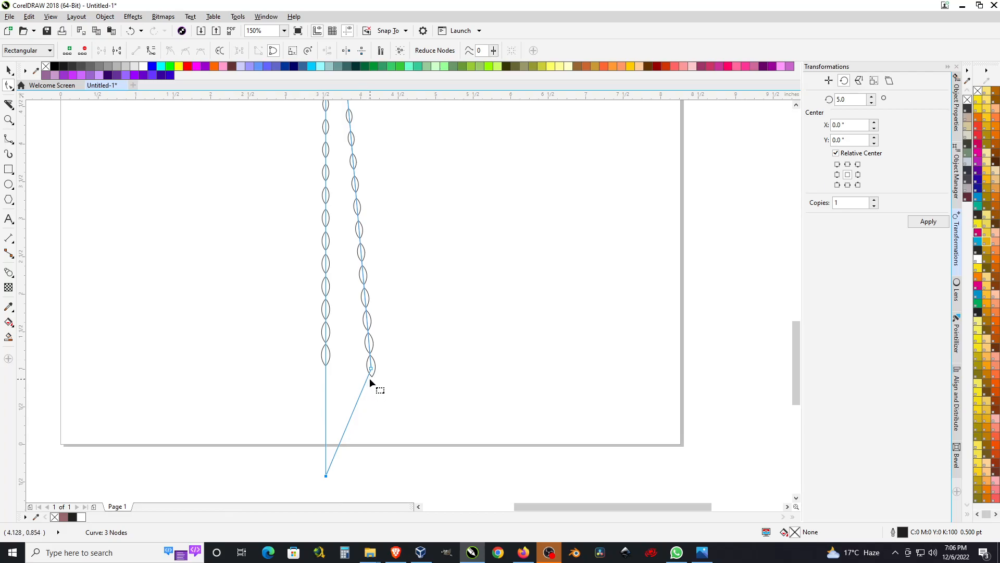
Add a node on the wedge's bottom line and position it to extend the slanted edge beyond its last lens.
scroll(370, 383, "up", 3)
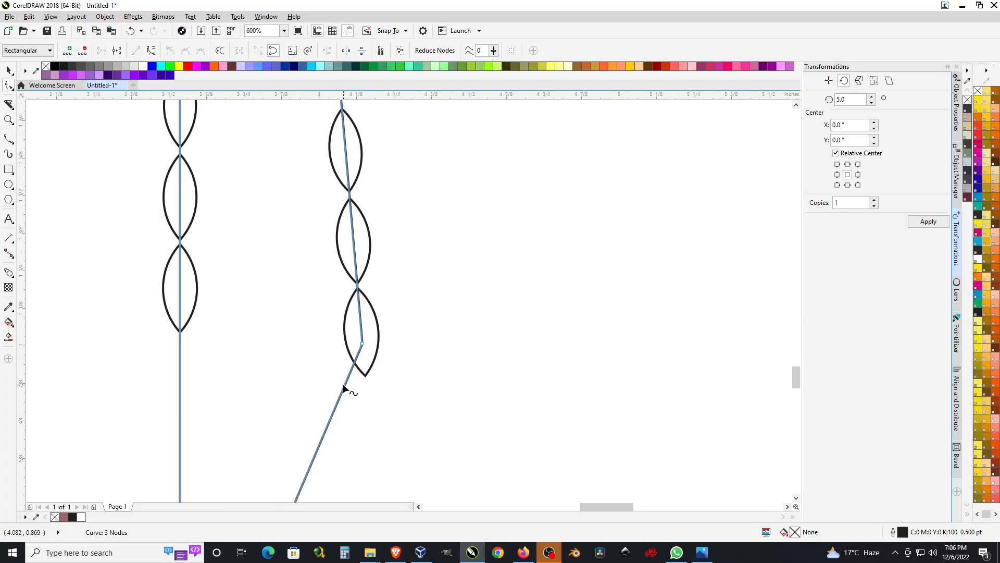
left_click_drag(343, 388, 368, 413)
scroll(379, 385, "down", 2)
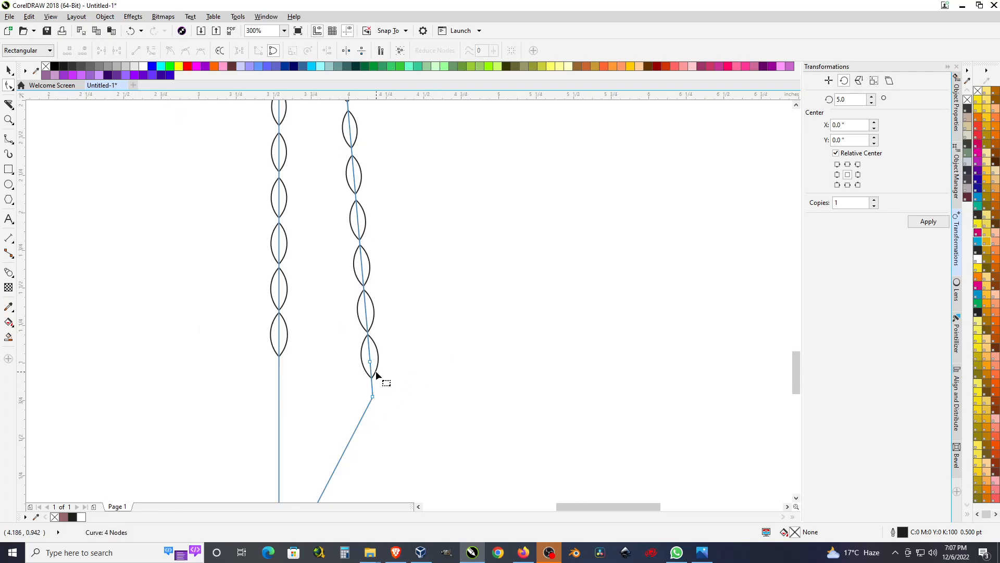
left_click(8, 70)
key("space")
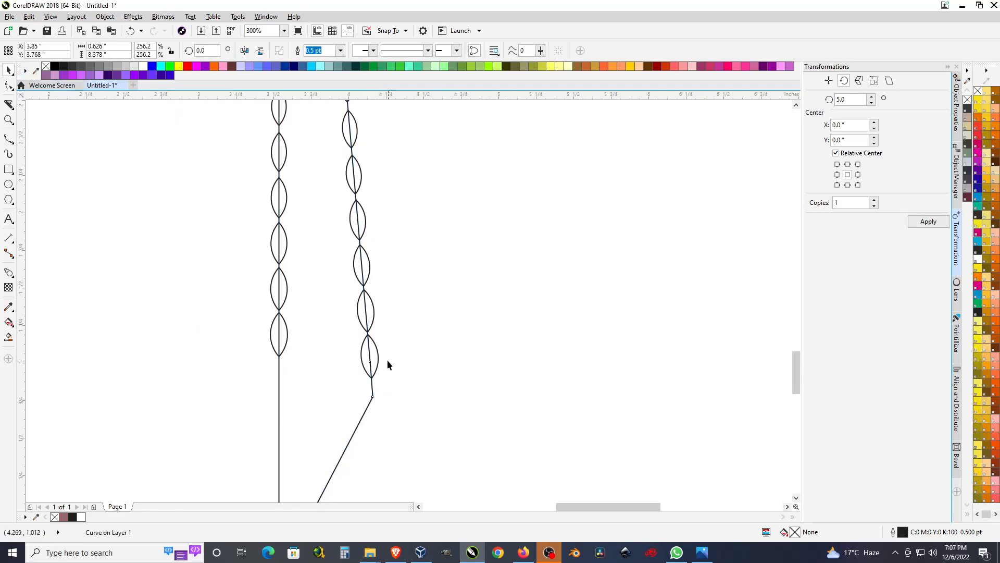
left_click(379, 359)
key("Escape")
Draw a thin rectangular bar about 0.205 by 0.023 inches beside the wedge and turn off snapping.
scroll(505, 331, "down", 5)
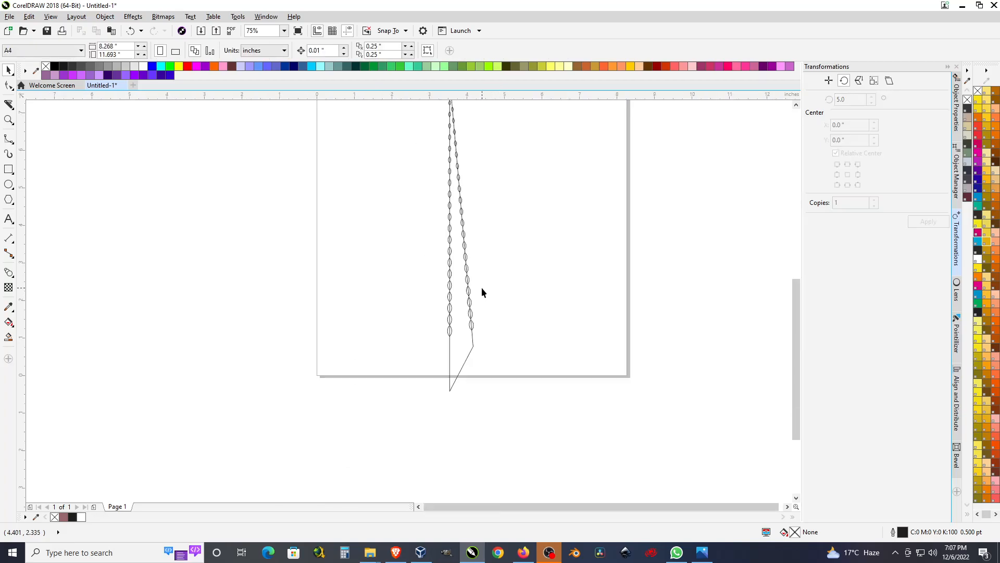
scroll(481, 287, "up", 1)
scroll(477, 384, "down", 1)
scroll(461, 127, "up", 1)
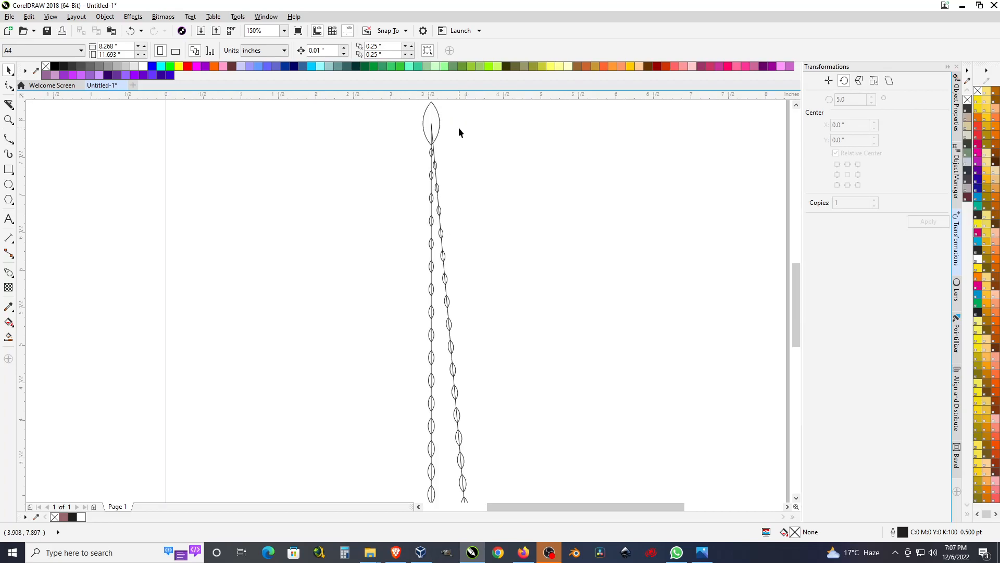
scroll(432, 192, "up", 2)
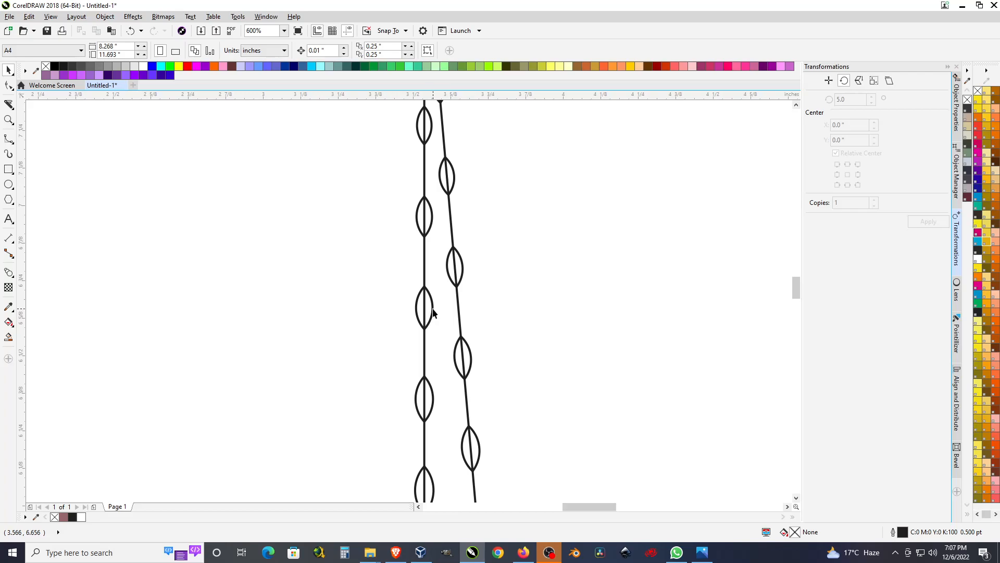
scroll(437, 255, "down", 1)
scroll(450, 182, "up", 1)
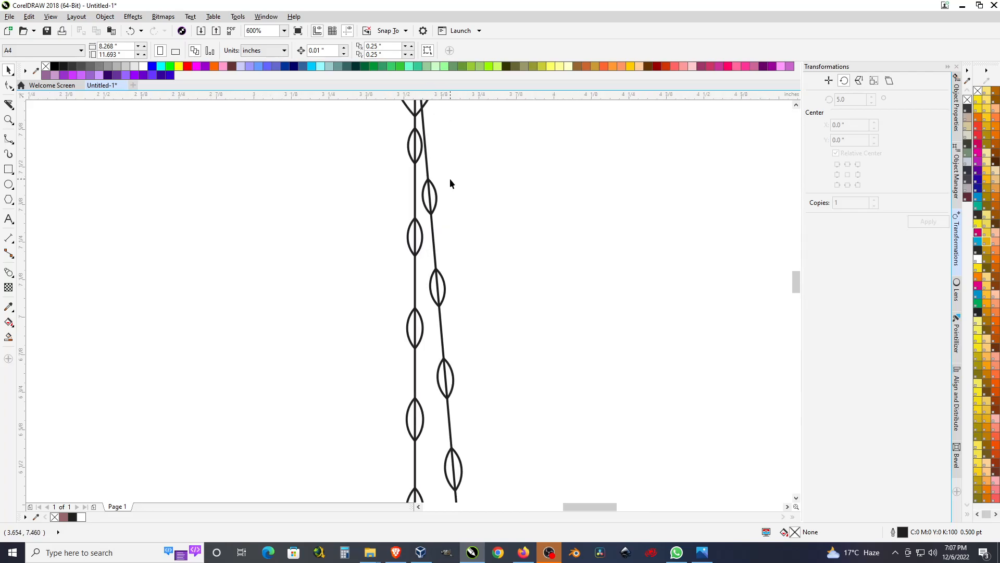
left_click(8, 169)
left_click_drag(242, 213, 303, 218)
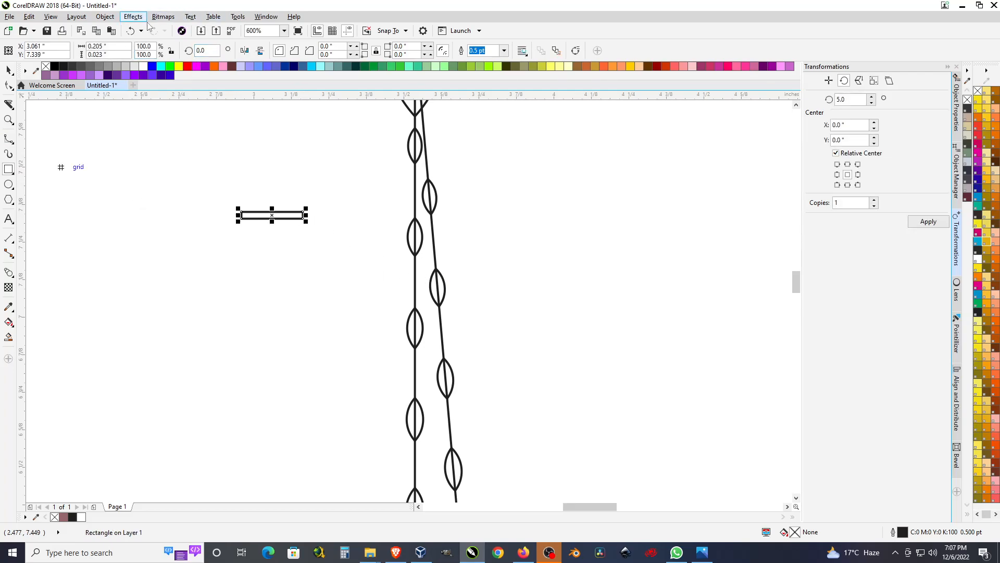
left_click(366, 30)
left_click(8, 70)
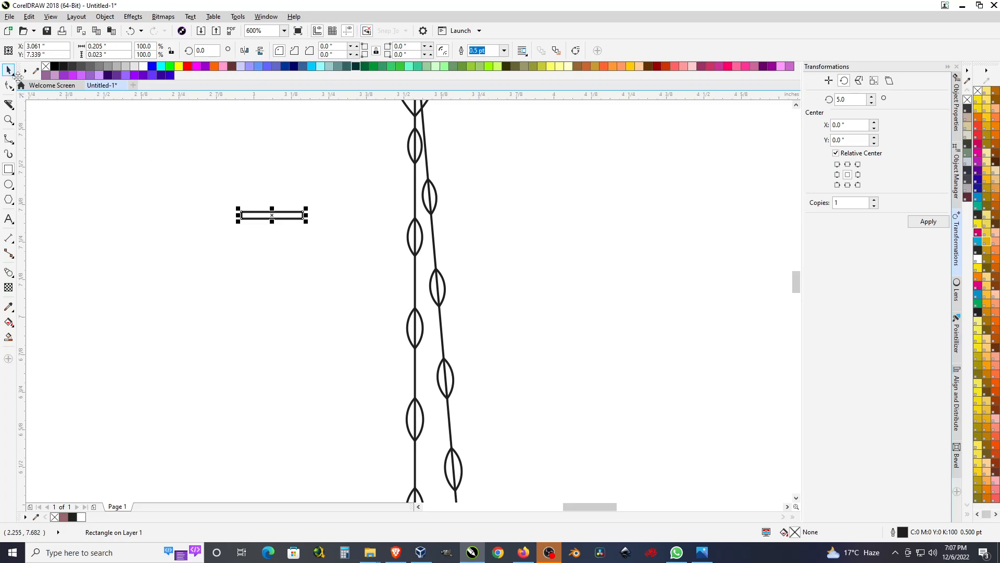
Rotate the bar about 40.2 degrees and repeat it down the slanted edge in the gaps between the upper lenses.
left_click_drag(276, 216, 467, 335)
left_click(457, 166)
scroll(352, 174, "down", 1)
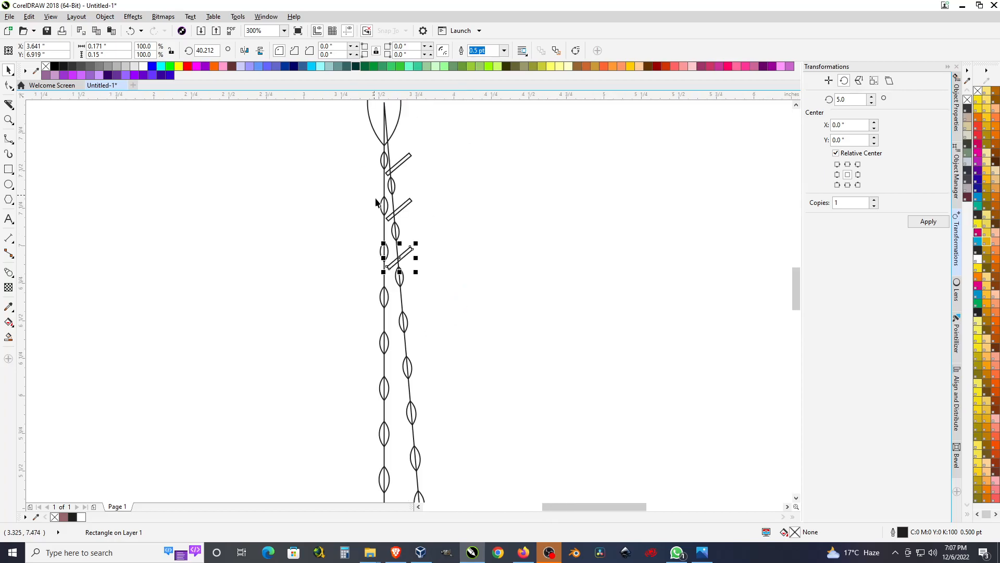
scroll(410, 292, "up", 1)
left_click_drag(399, 218, 400, 311)
scroll(389, 185, "down", 1)
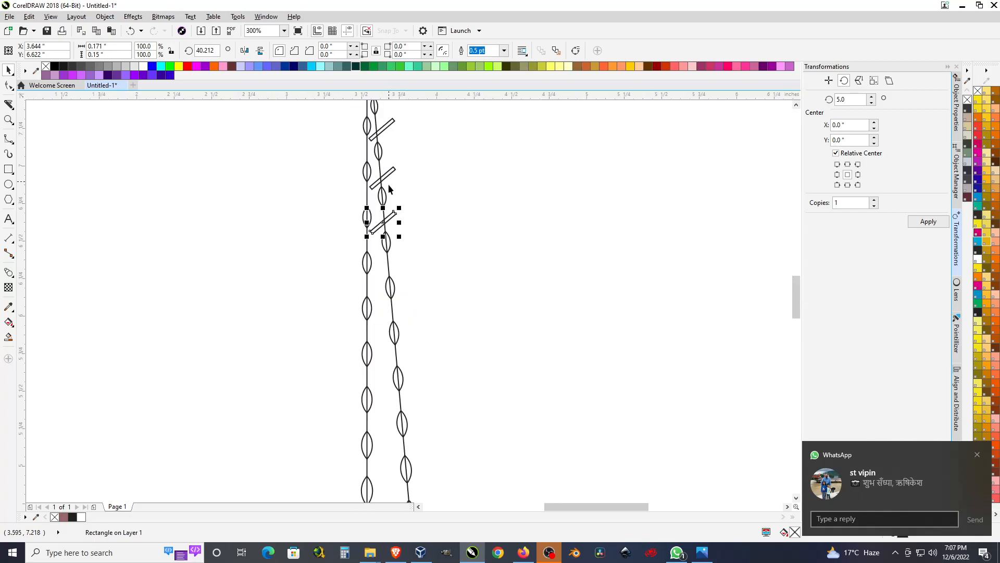
left_click_drag(391, 221, 394, 266)
scroll(386, 167, "down", 2)
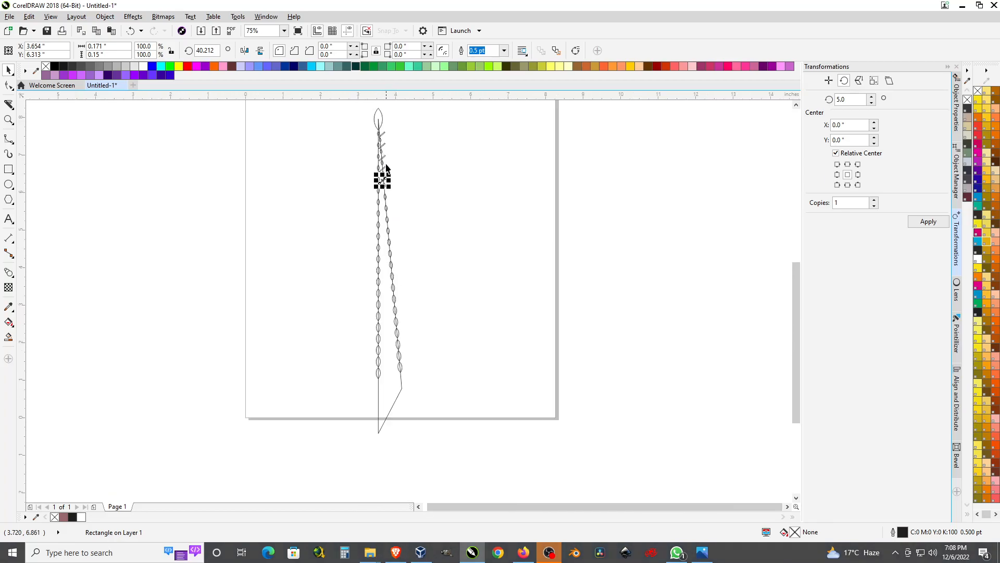
Continue the slanted bars with larger ones down to the middle of the wedge and put a spare bar beside it.
scroll(389, 188, "up", 2)
left_click_drag(381, 145, 393, 385)
scroll(286, 206, "down", 3)
scroll(303, 279, "up", 3)
left_click_drag(332, 185, 336, 234)
mouse_move(366, 204)
left_mouse_down()
mouse_move(372, 194)
mouse_move(360, 266)
mouse_move(368, 309)
mouse_move(367, 287)
mouse_move(530, 217)
left_mouse_up()
Draw a longer, thinner bar about 0.668 by 0.019 inches beside the wedge and rotate it about 36.7 degrees.
scroll(364, 312, "up", 2)
left_click(9, 169)
left_click_drag(419, 209, 622, 207)
key("space")
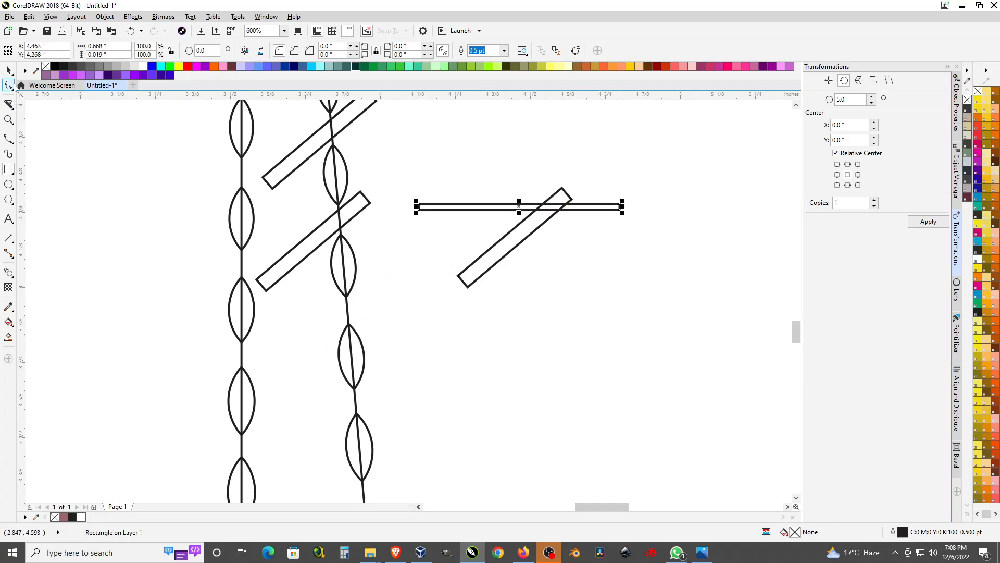
left_click(500, 208)
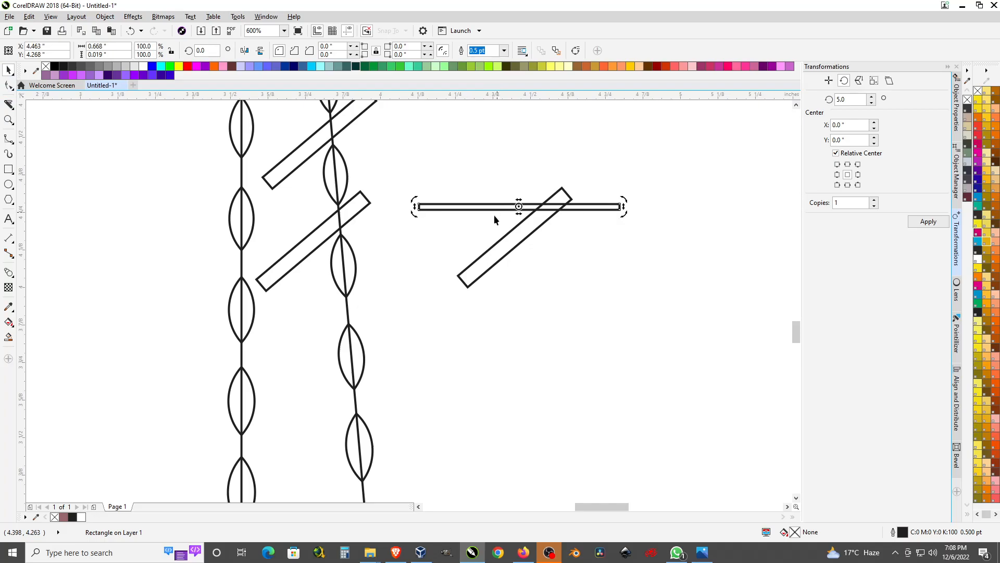
left_click_drag(415, 214, 433, 259)
Place the longer bar across the slanted edge and repeat it between the lower lenses to near the chain's end.
left_click_drag(586, 181, 417, 372)
left_click(430, 279)
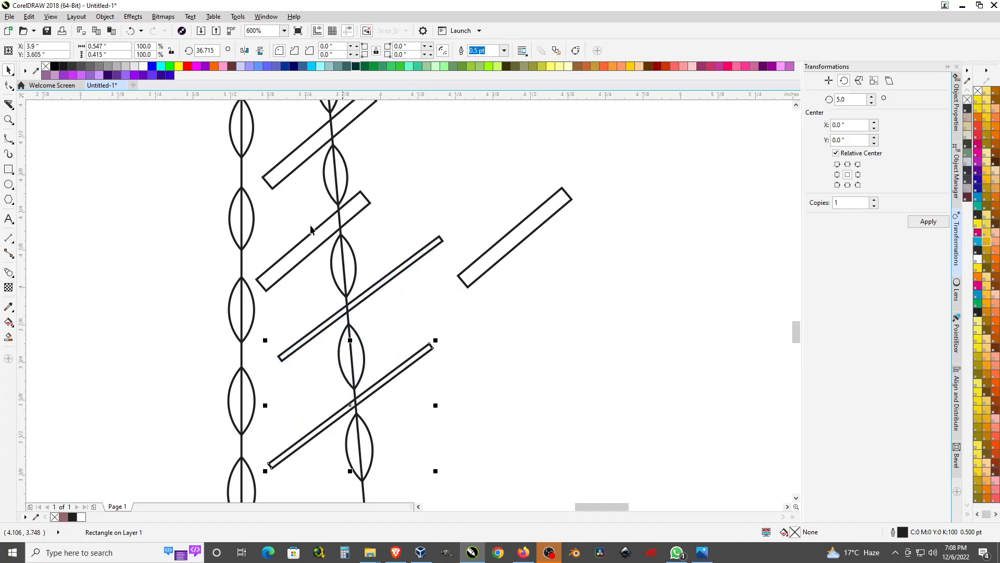
scroll(267, 187, "down", 3)
scroll(312, 255, "up", 2)
left_click_drag(289, 211, 293, 349)
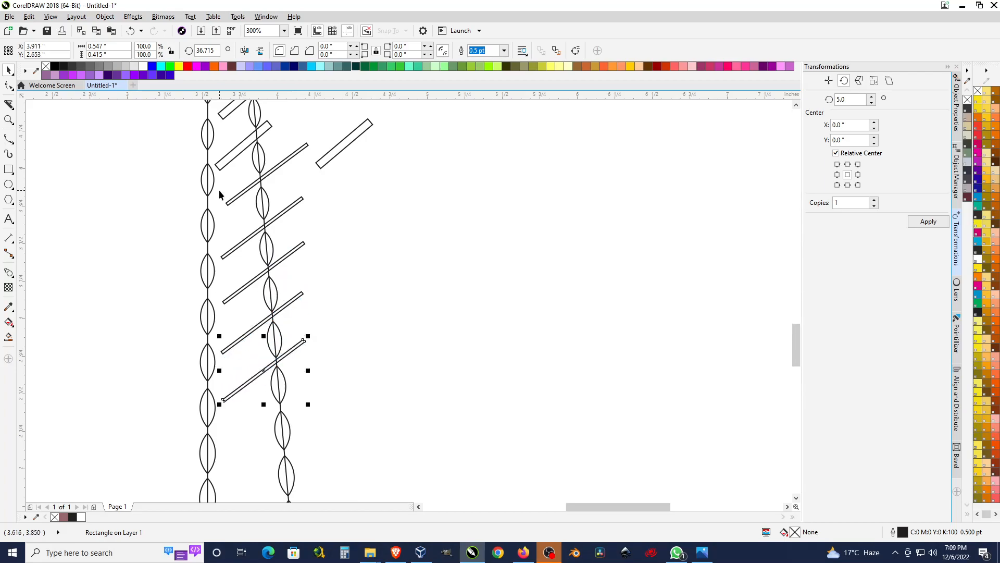
scroll(219, 190, "down", 2)
scroll(230, 247, "up", 2)
left_click_drag(253, 186, 263, 326)
scroll(292, 235, "down", 3)
left_click(235, 238)
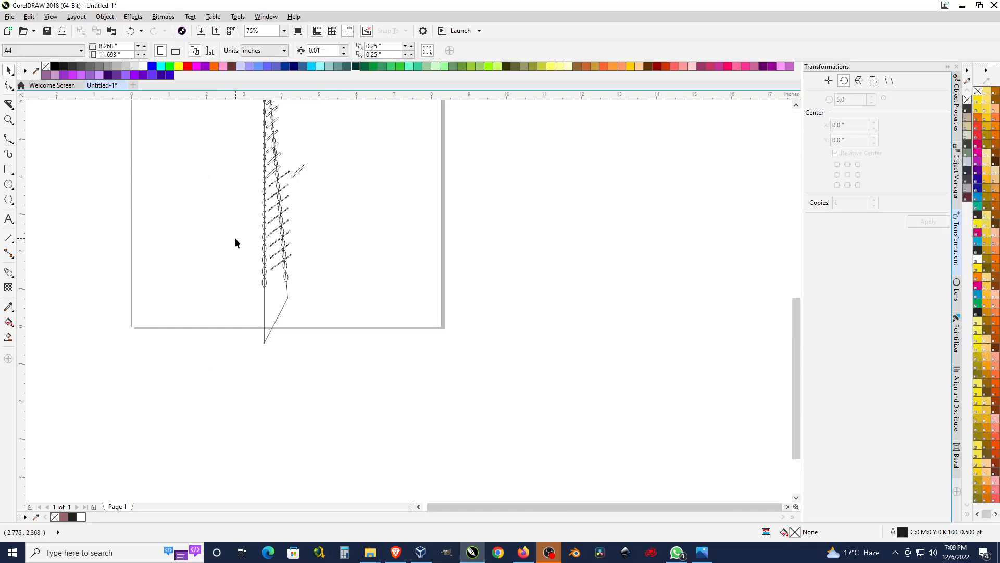
Move the spare slanted bar away from the wedge, outside the page.
scroll(235, 239, "up", 2)
scroll(236, 241, "down", 4)
left_click_drag(318, 293, 312, 303)
left_click_drag(278, 238, 427, 216)
Weld the tip lens, both lens chains and all bars into one shape, and intersect it with the wedge.
left_click_drag(237, 132, 317, 314)
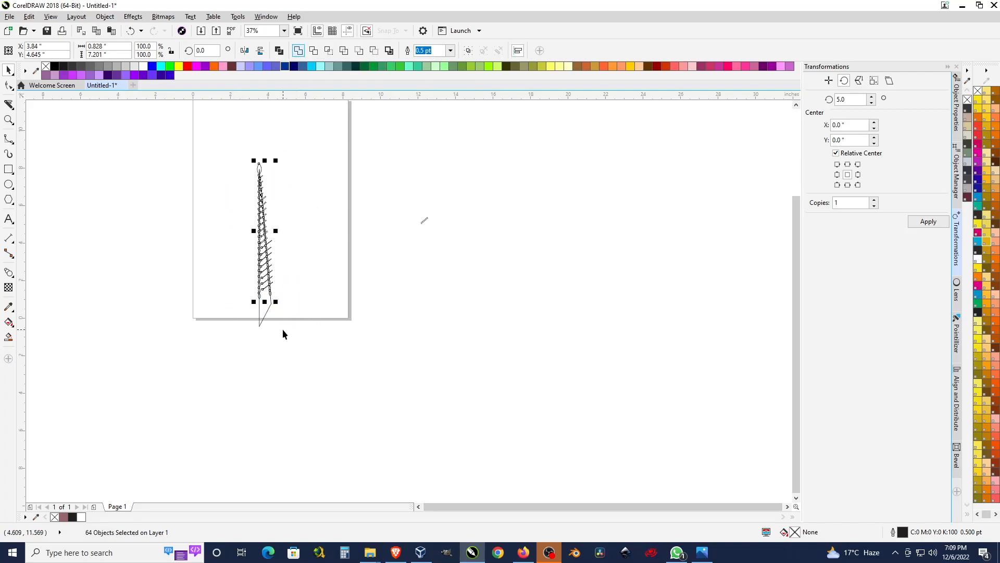
left_click(271, 322)
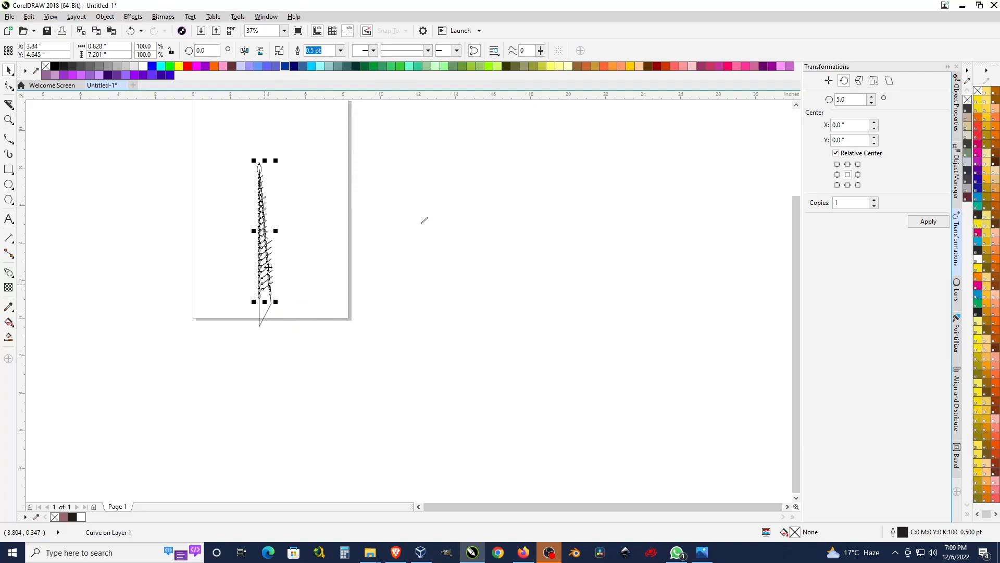
left_click_drag(221, 125, 257, 220)
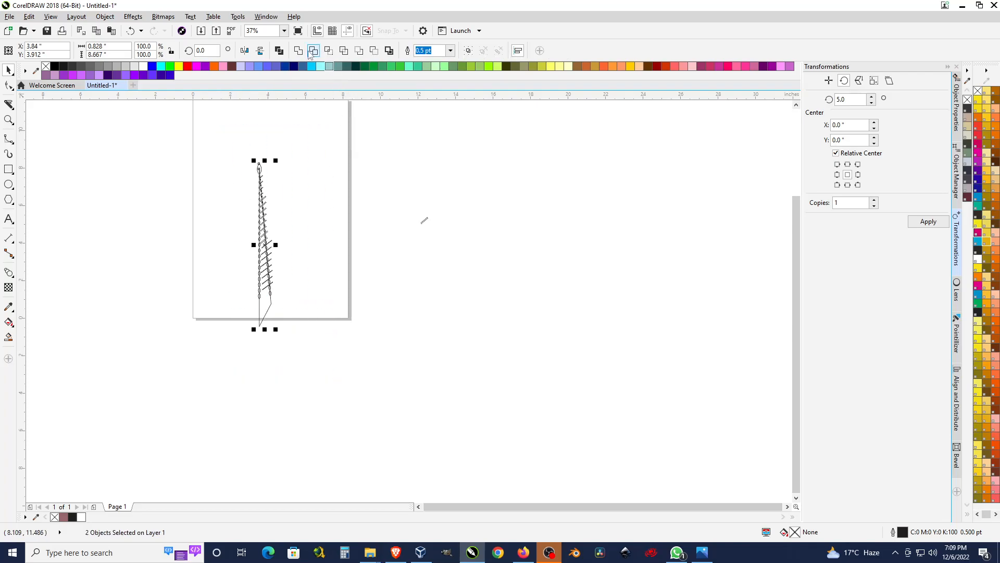
Move the intersected pattern off the page's left side and the source shapes off its right side.
left_click(268, 243)
left_click_drag(268, 242, 159, 228)
left_click_drag(207, 119, 324, 355)
left_click_drag(260, 253, 505, 277)
scroll(137, 185, "up", 2)
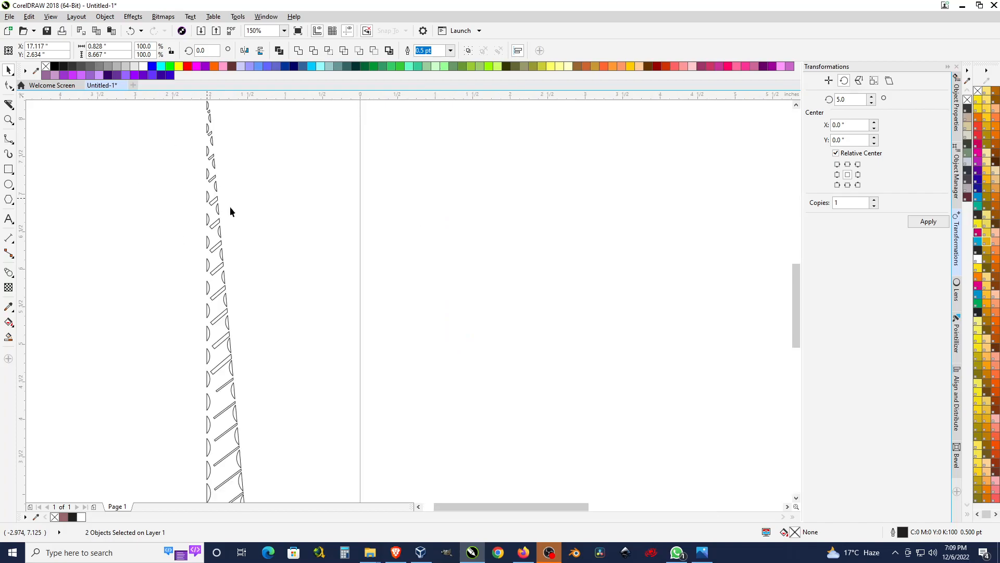
scroll(311, 229, "down", 2)
Fill the intersected pattern with black and remove its outline.
left_click_drag(253, 148, 359, 391)
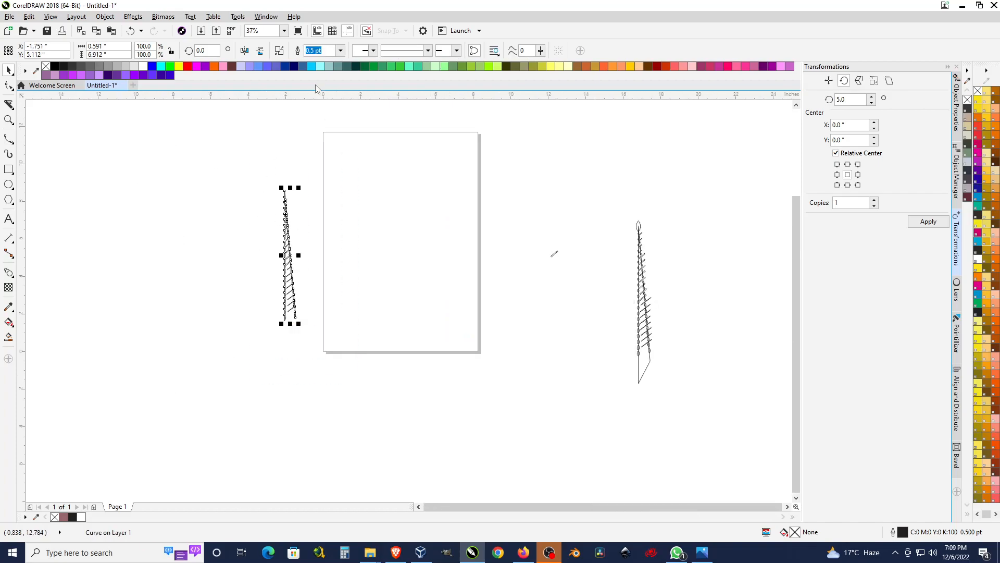
left_click(55, 68)
right_click(46, 66)
scroll(246, 184, "up", 2)
scroll(318, 294, "up", 2)
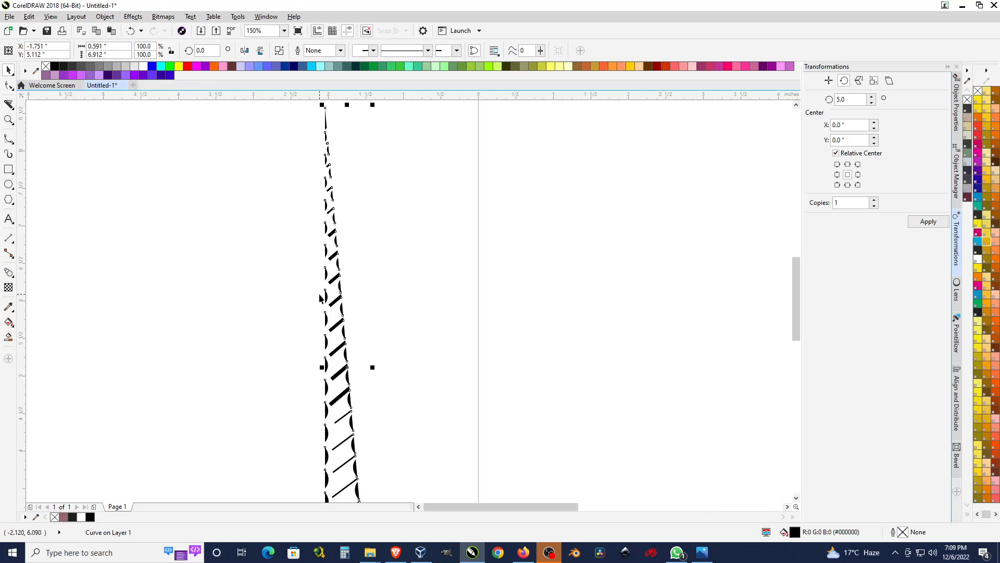
scroll(360, 328, "down", 2)
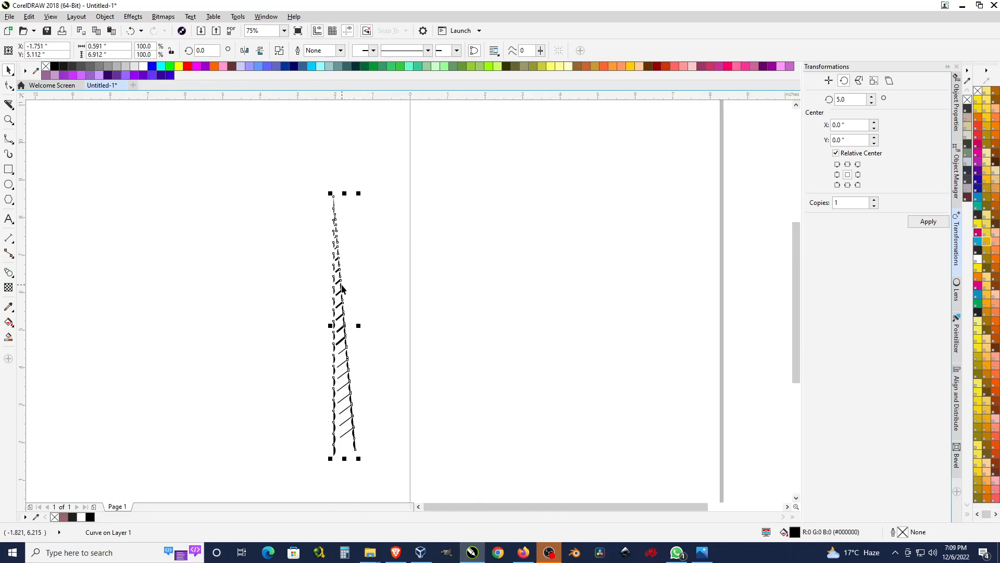
Mirror a copy of the black pattern to its left and join both halves into one curve.
left_click_drag(360, 325, 308, 333)
left_click_drag(281, 191, 366, 353)
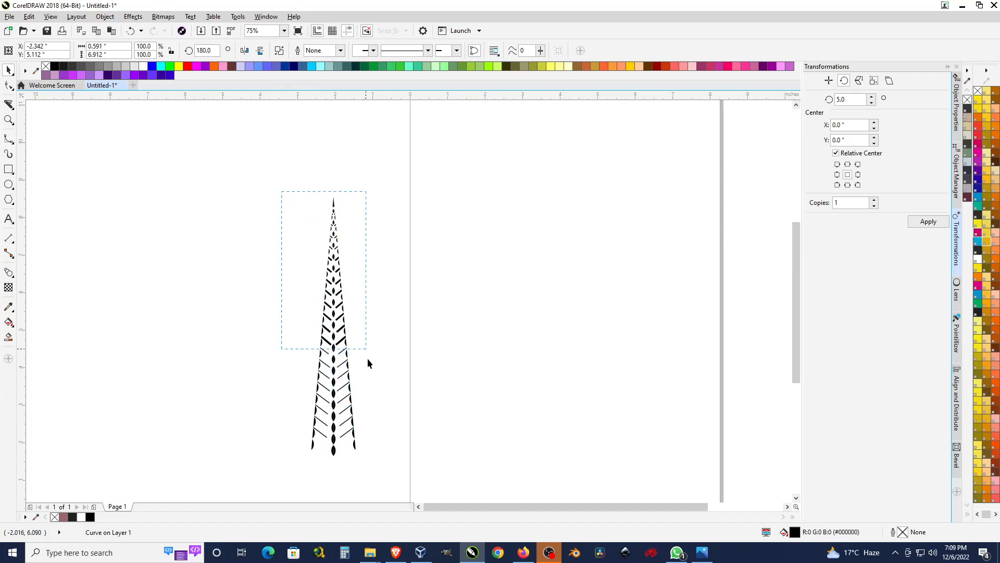
left_click_drag(395, 485, 394, 484)
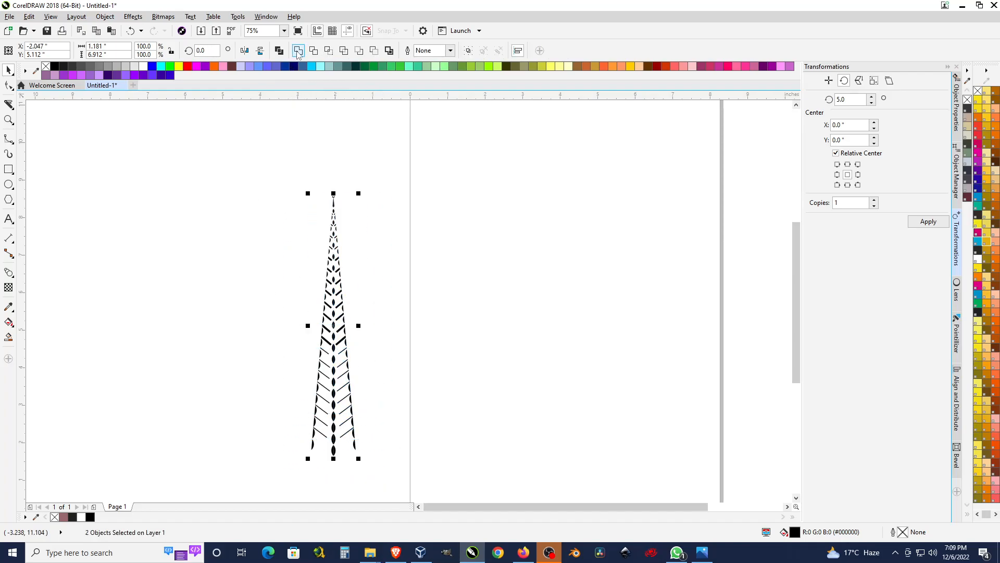
key("ctrl+l")
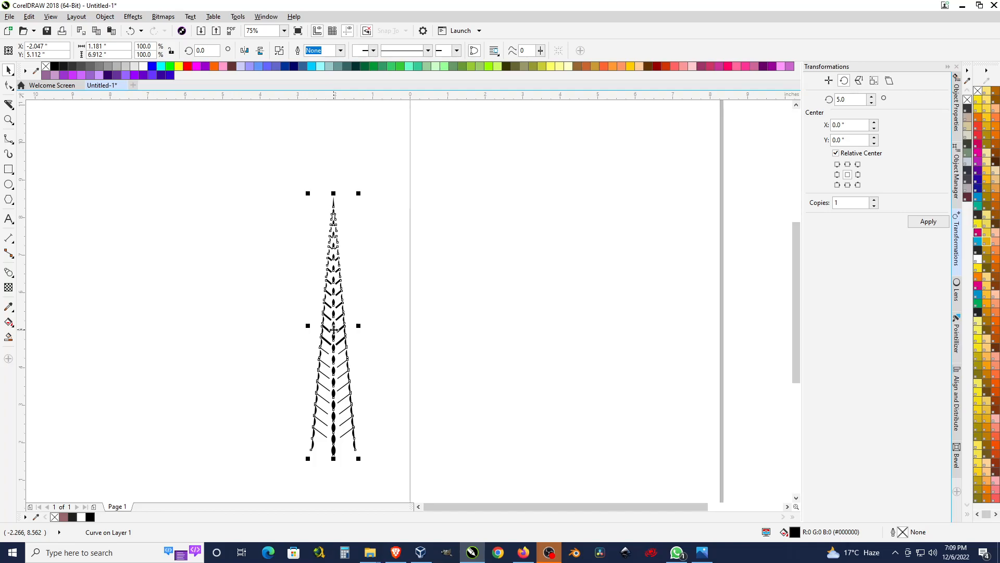
Rotate the joined wedge about its top centre by 10° with 35 copies to form a full circle.
left_click(334, 337)
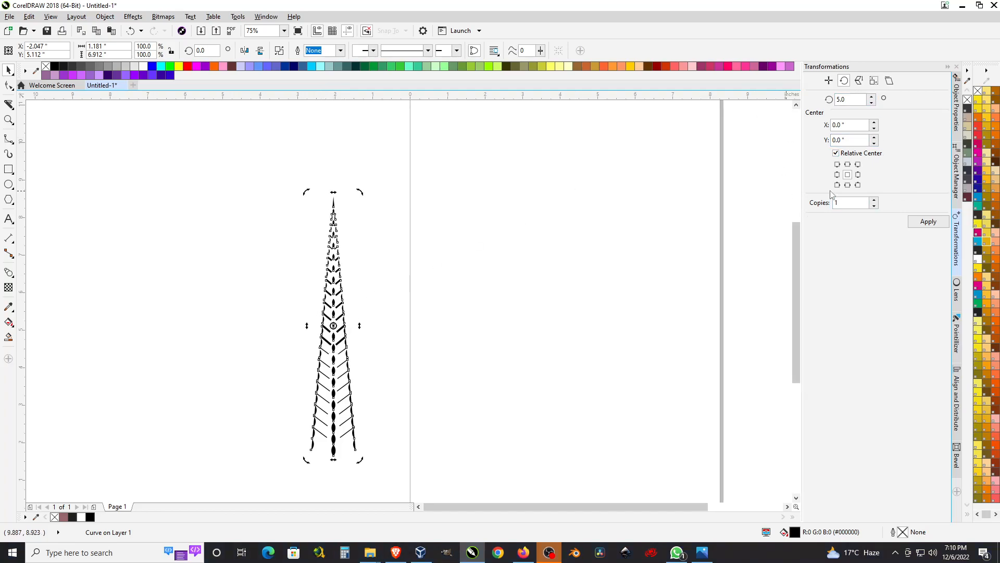
left_click(848, 165)
double_click(849, 100)
type("10")
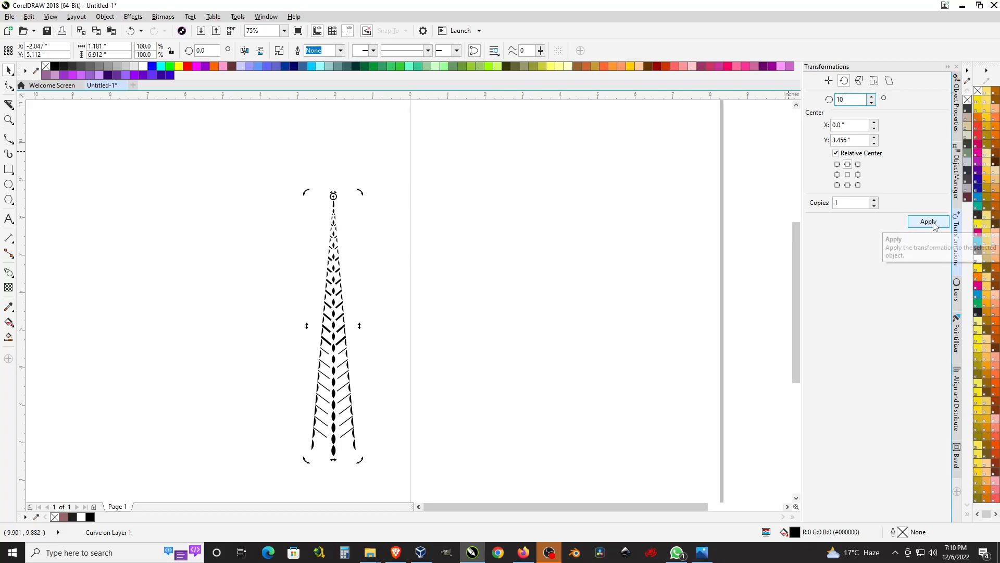
left_click_drag(848, 203, 821, 203)
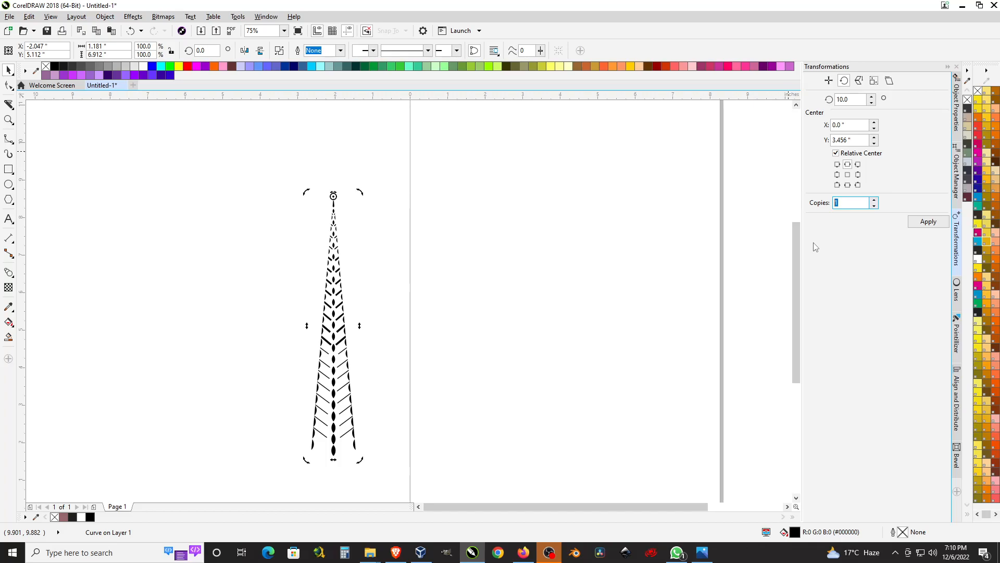
type("35")
left_click(926, 223)
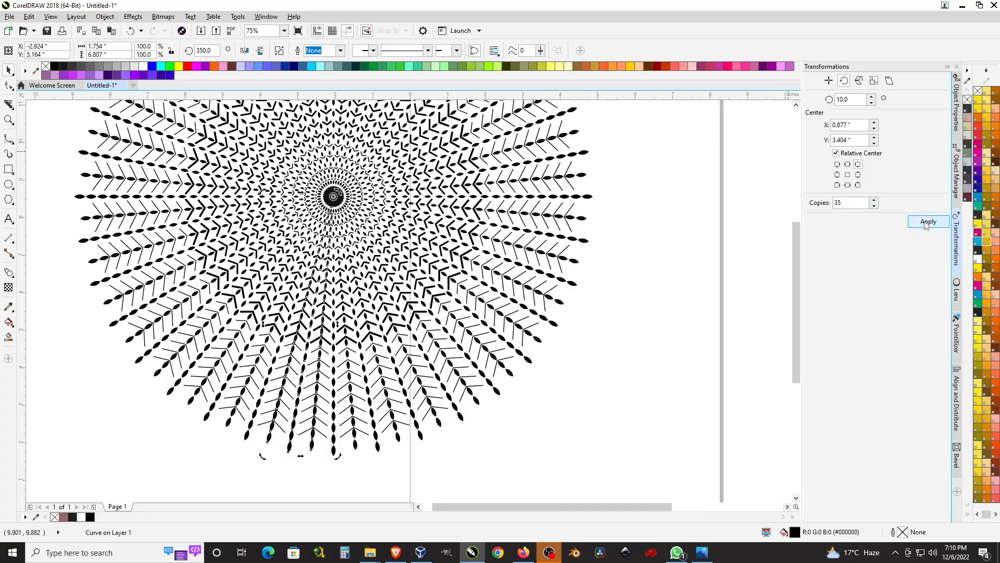
left_click(698, 251)
Examine the circular pattern's centre and outer edge at different magnifications.
scroll(598, 338, "down", 1)
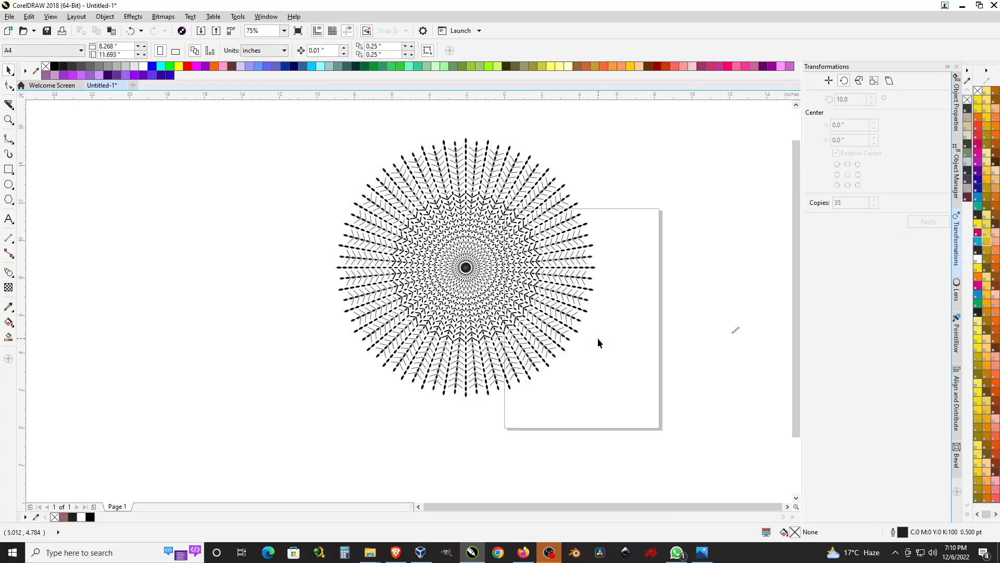
scroll(468, 264, "up", 1)
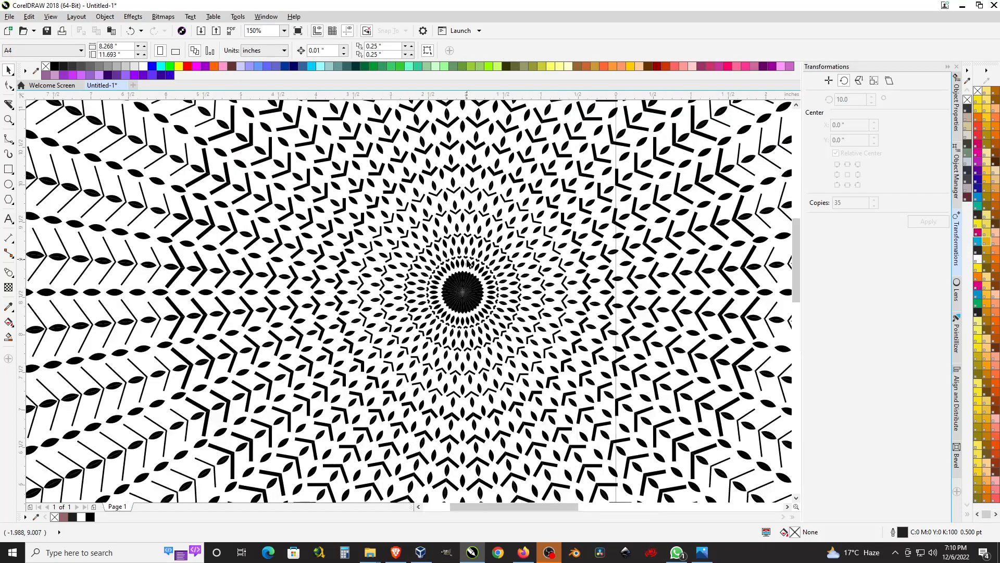
scroll(469, 264, "up", 1)
scroll(464, 190, "down", 1)
scroll(464, 191, "down", 1)
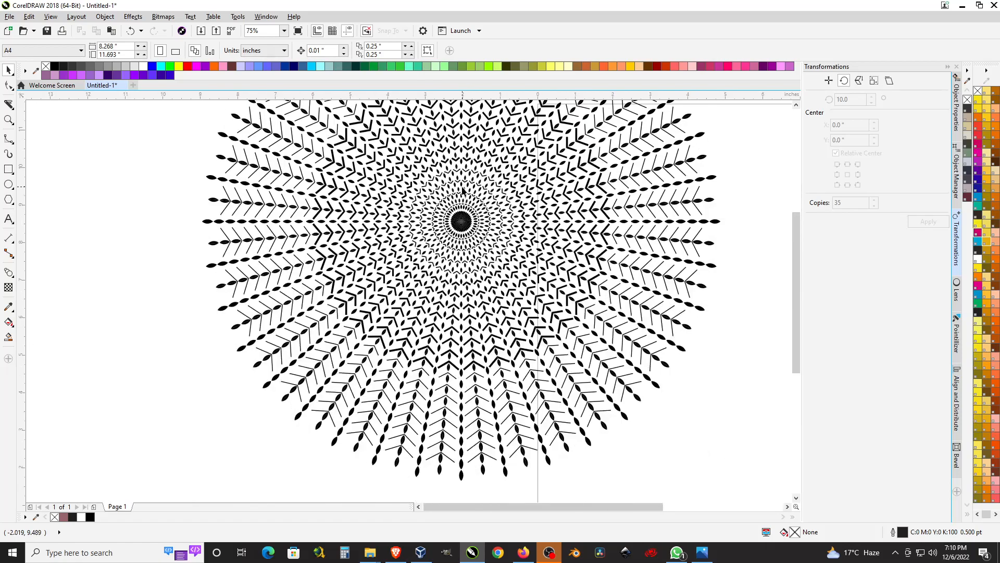
scroll(463, 191, "down", 1)
scroll(485, 130, "up", 1)
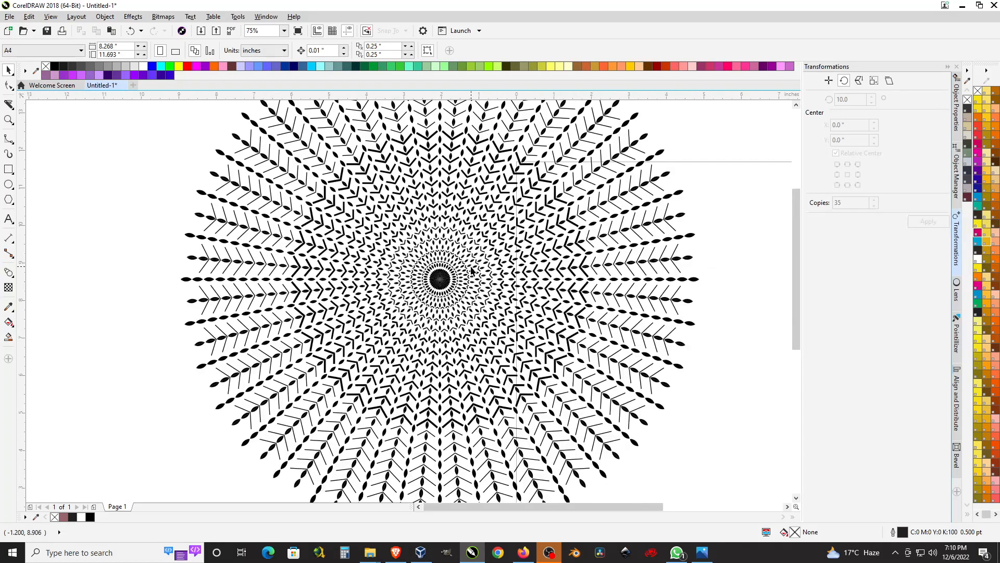
scroll(469, 270, "down", 1)
Weld all the rotated wedges into one shape and delete the spare slanted bar beside the page.
left_click_drag(288, 112, 603, 430)
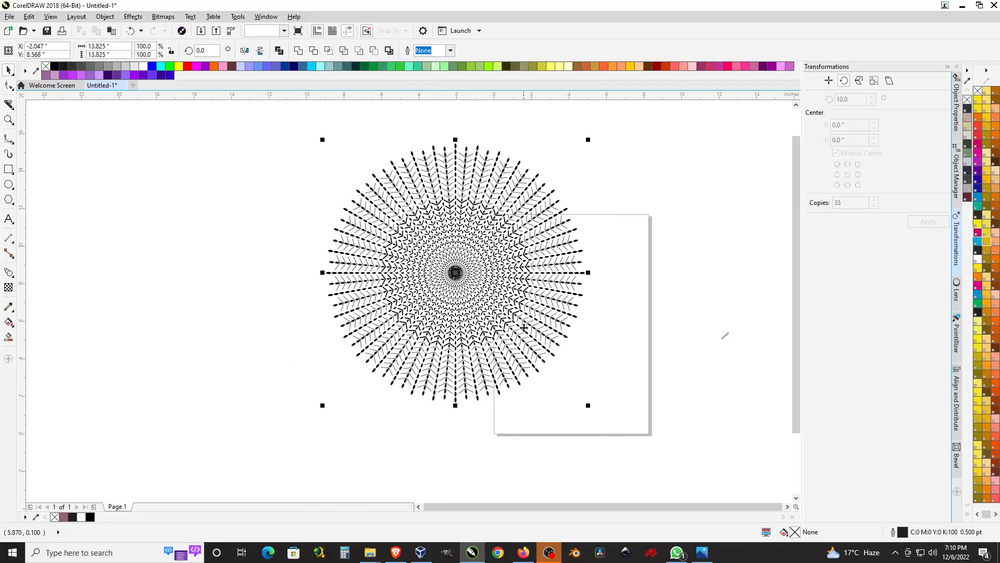
left_click(298, 51)
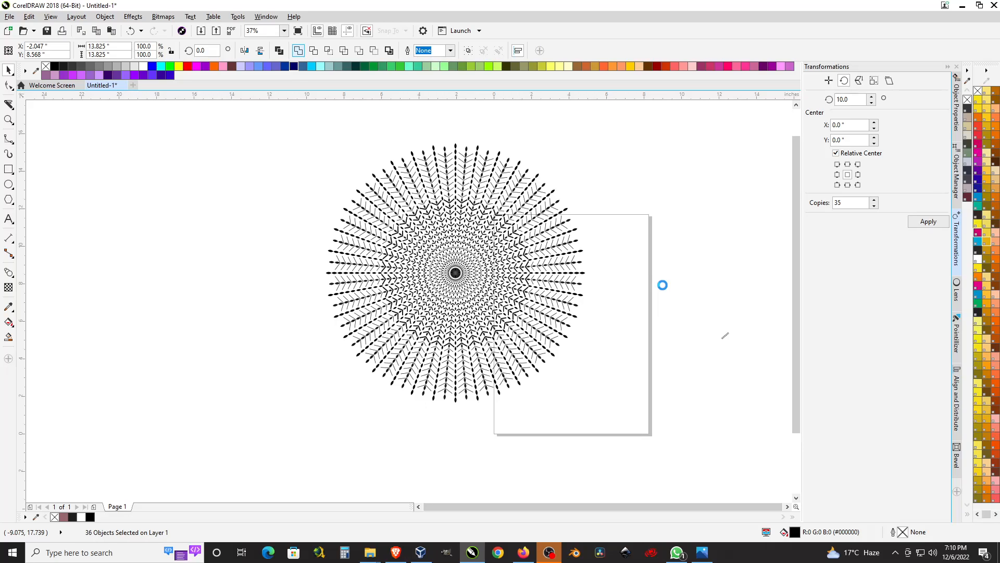
left_click_drag(663, 285, 754, 405)
key("Delete")
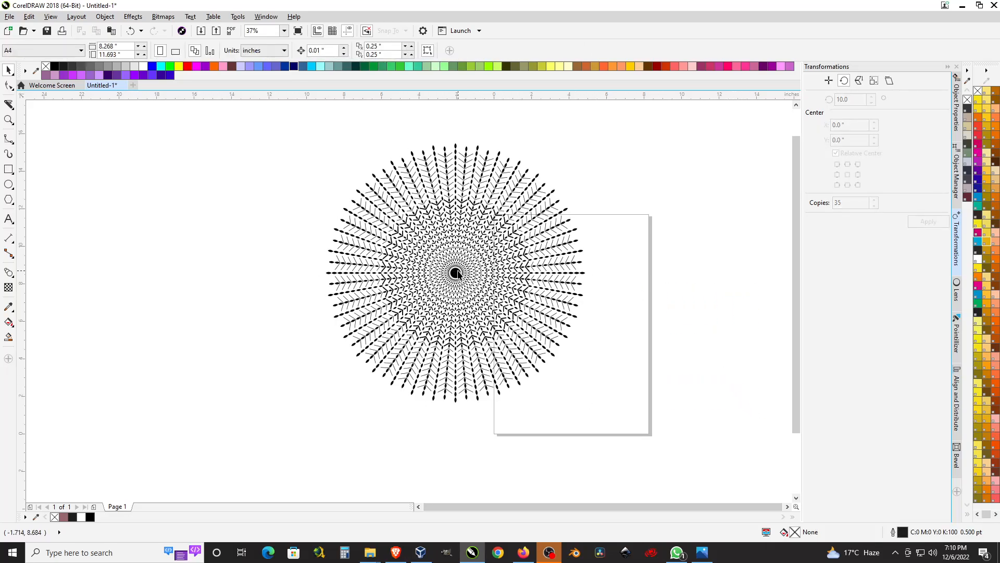
Centre the welded mandala on the page and delete the leftover objects off the page's right side.
left_click(590, 283)
key("p")
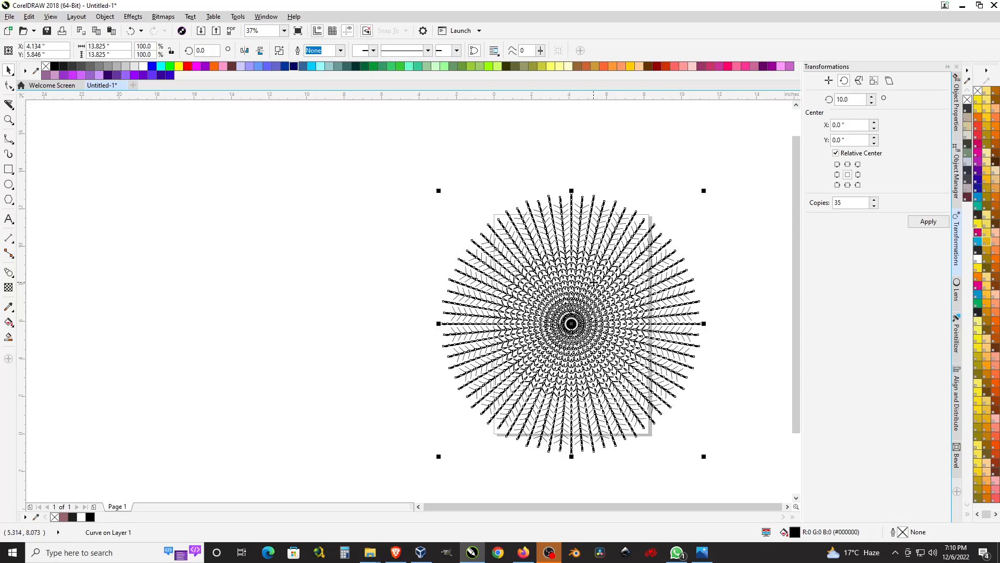
left_click(723, 171)
key("F4")
left_click_drag(632, 216, 727, 501)
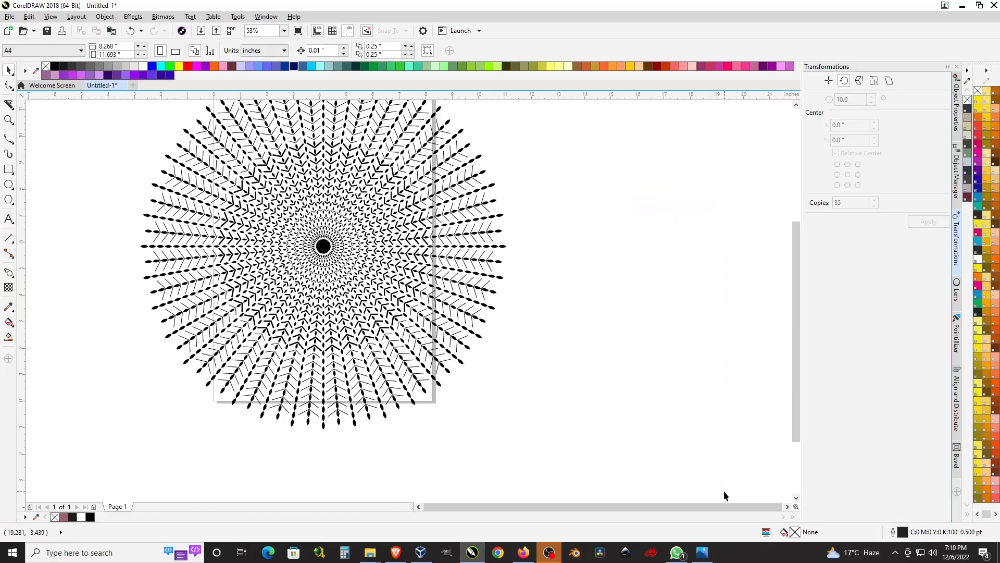
key("Delete")
key("F4")
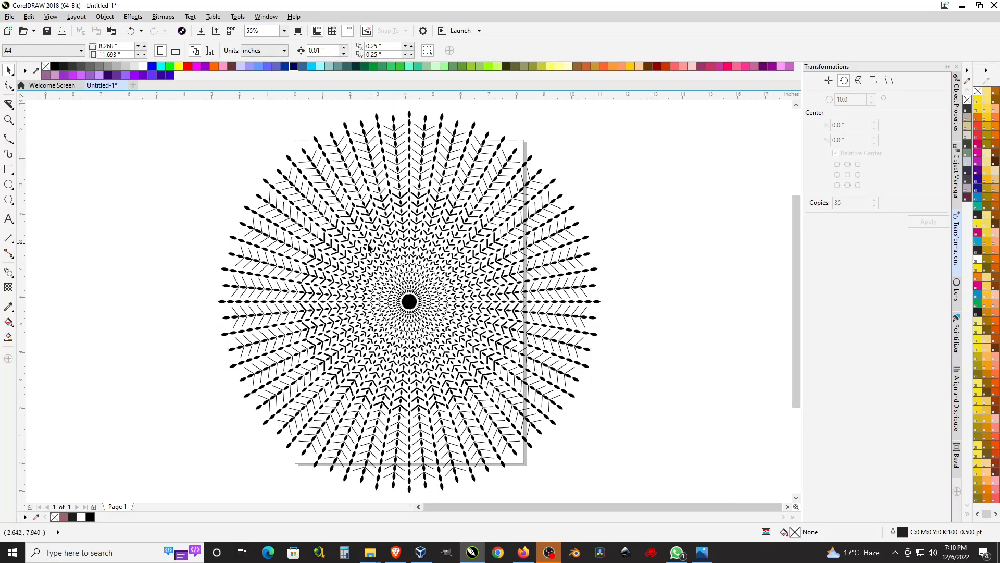
scroll(531, 409, "up", 2)
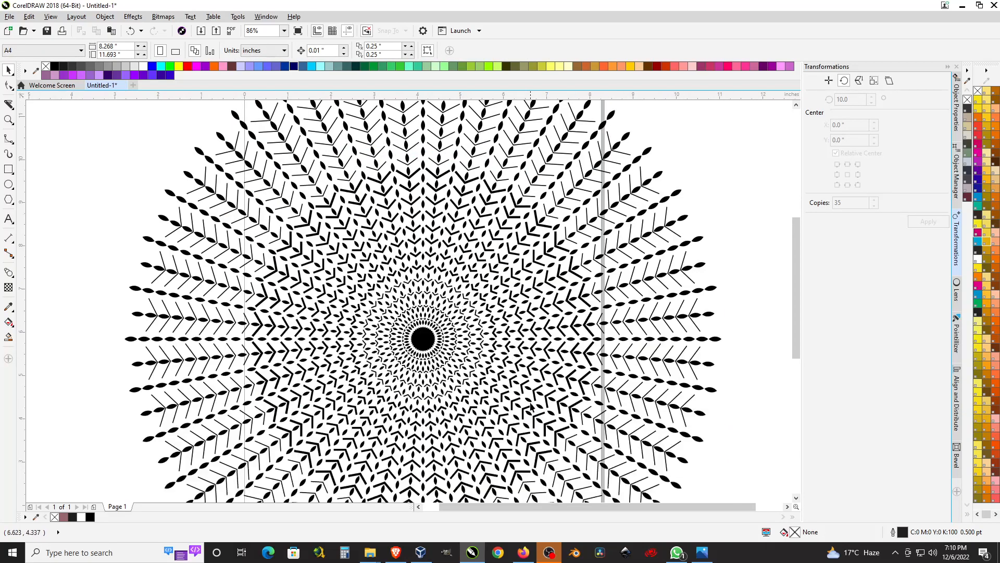
scroll(576, 411, "up", 3)
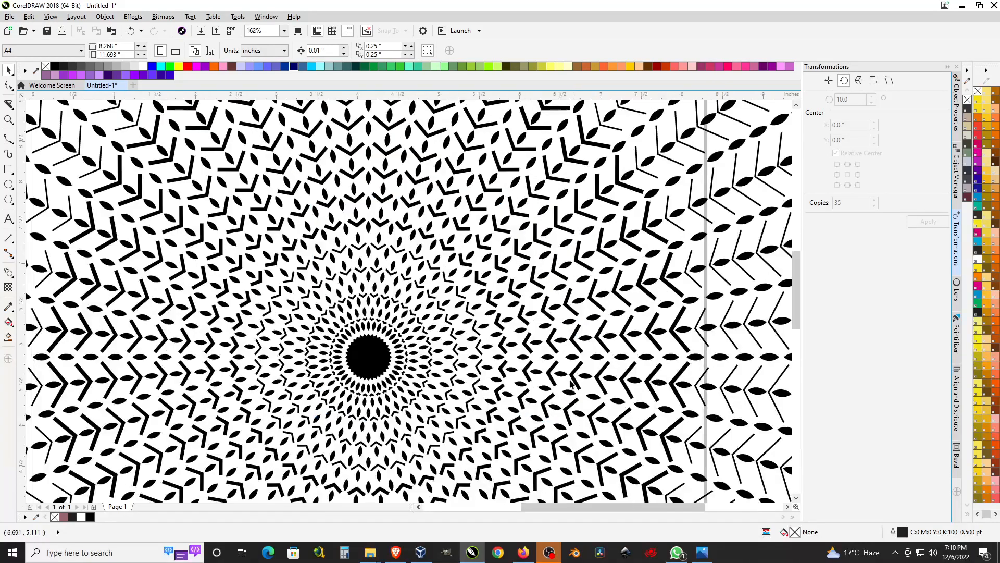
key("F4")
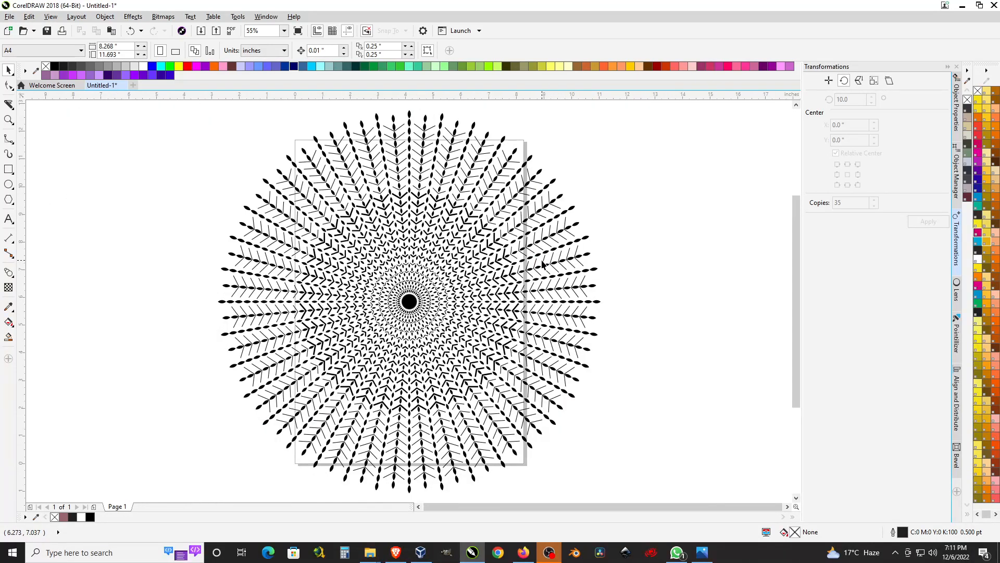